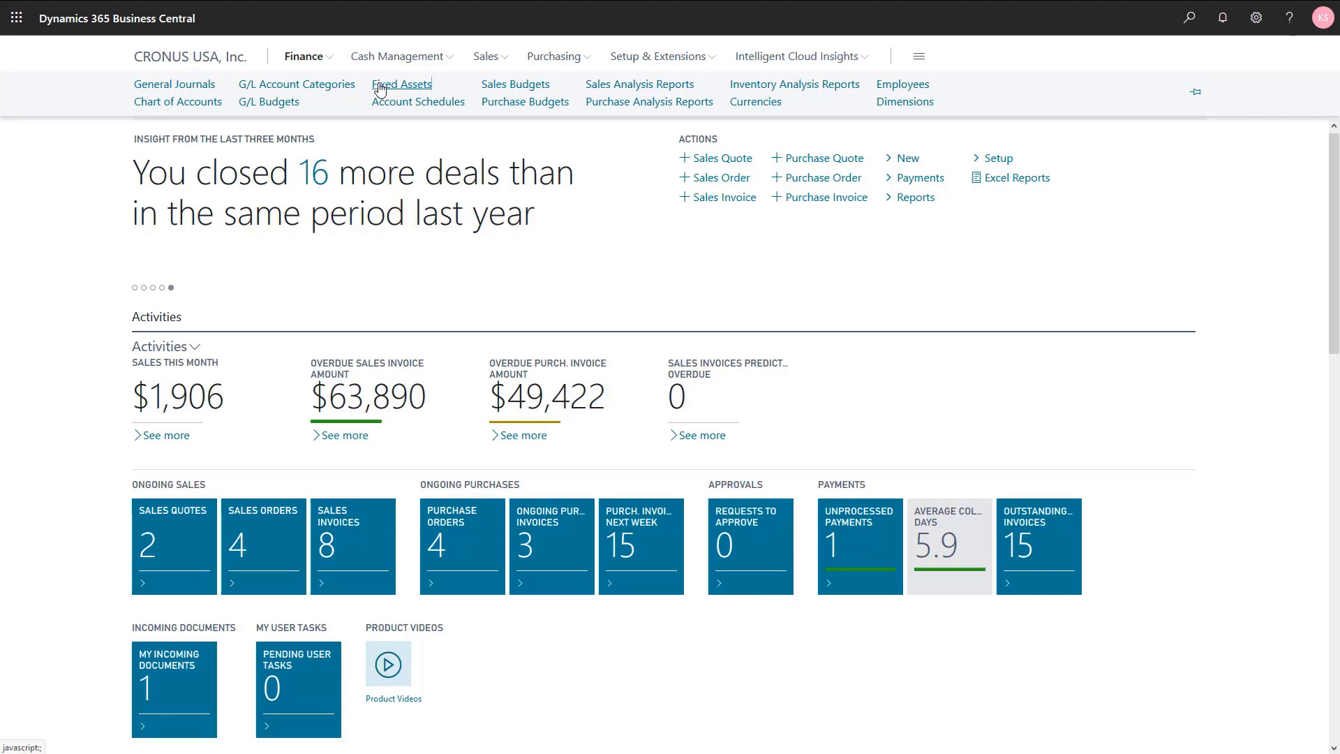
# Review the fixed asset cards for the conveyor belt, conveyor lift and conveyor computer, and return to the home page.
pyautogui.click(380, 86)
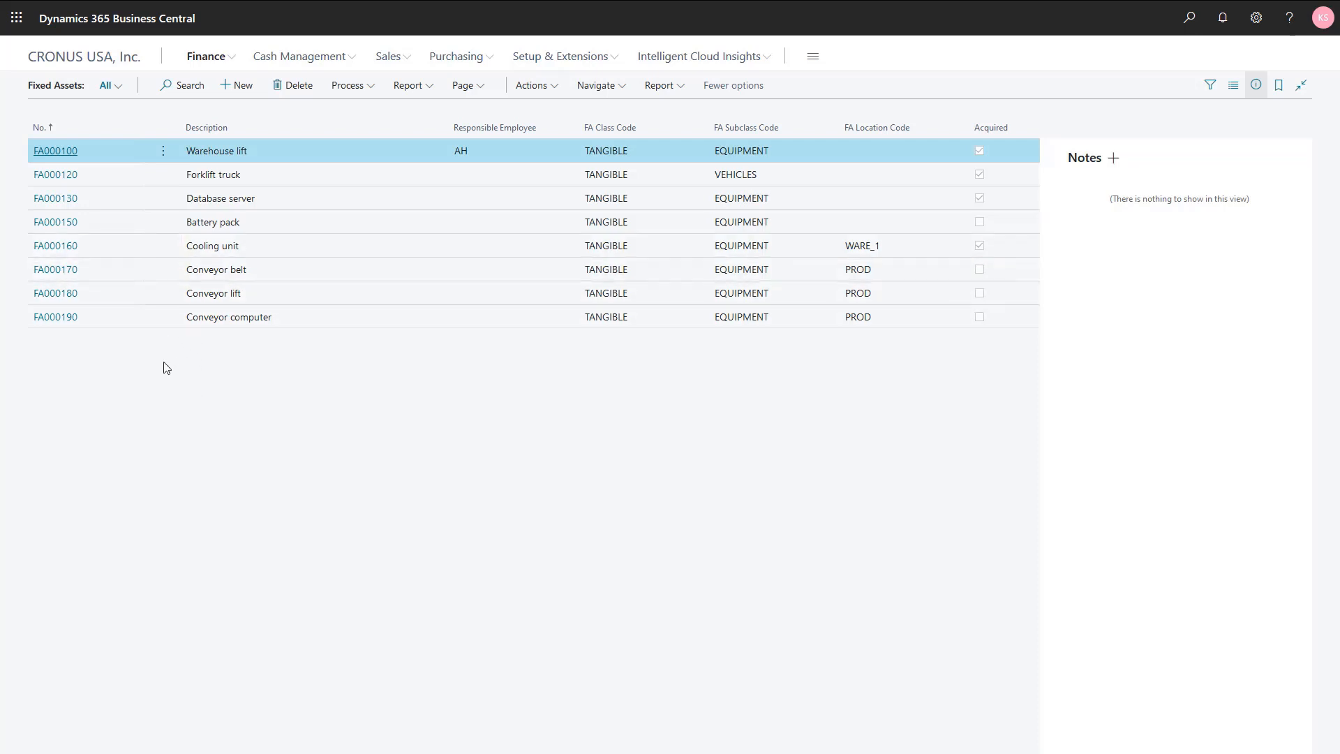
pyautogui.click(54, 273)
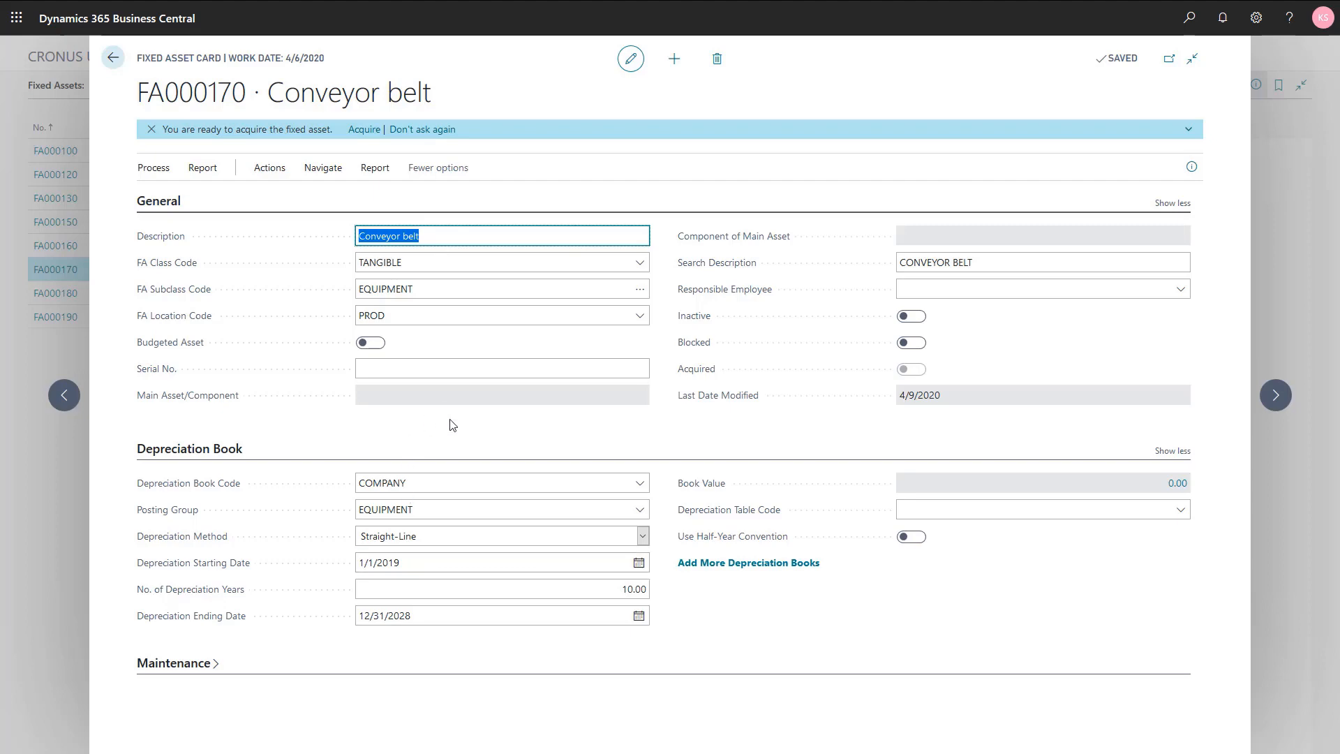
pyautogui.click(1274, 395)
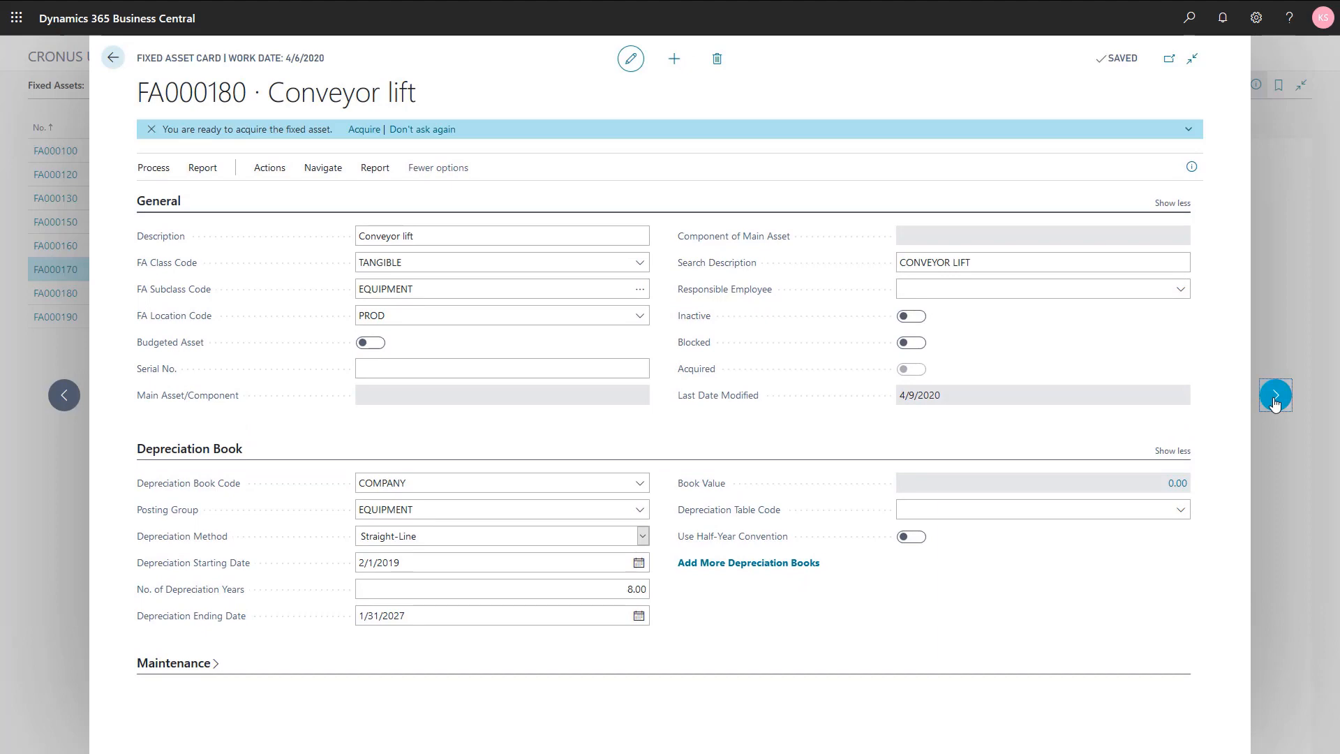
pyautogui.click(1275, 395)
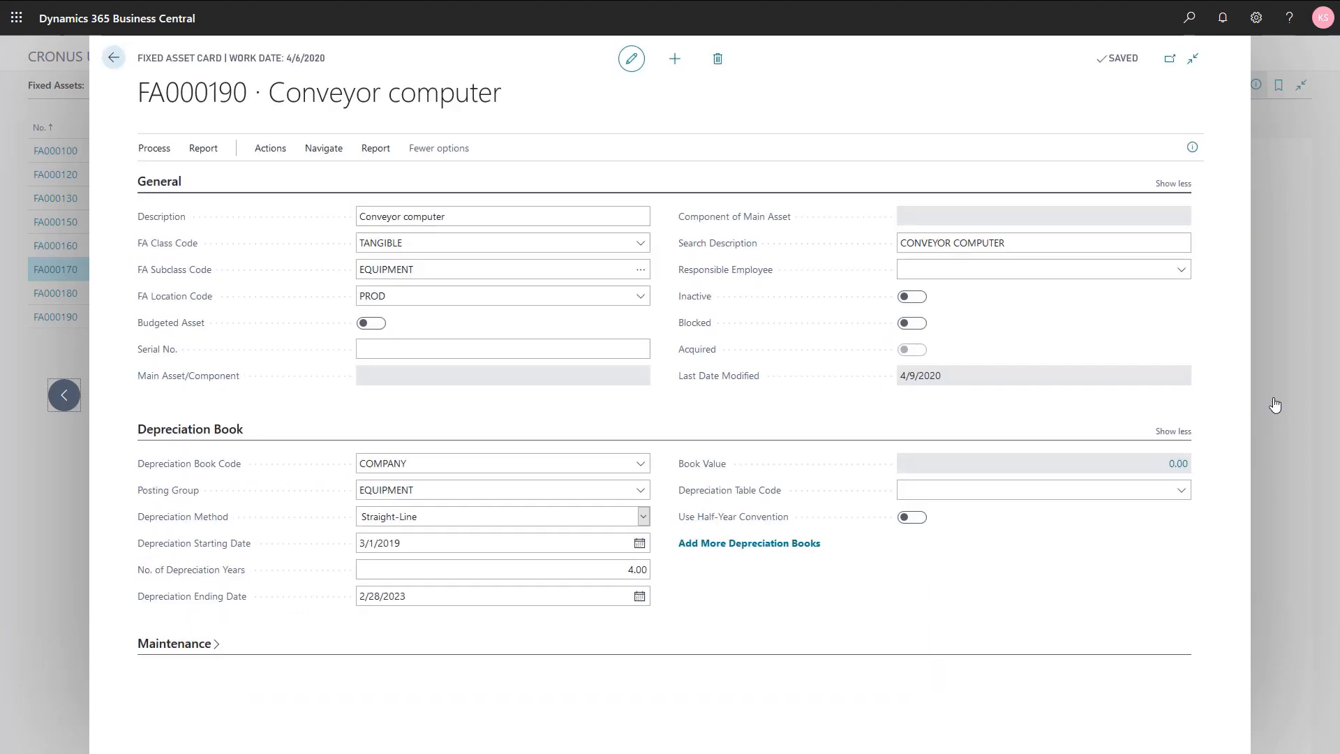
pyautogui.press('Escape')
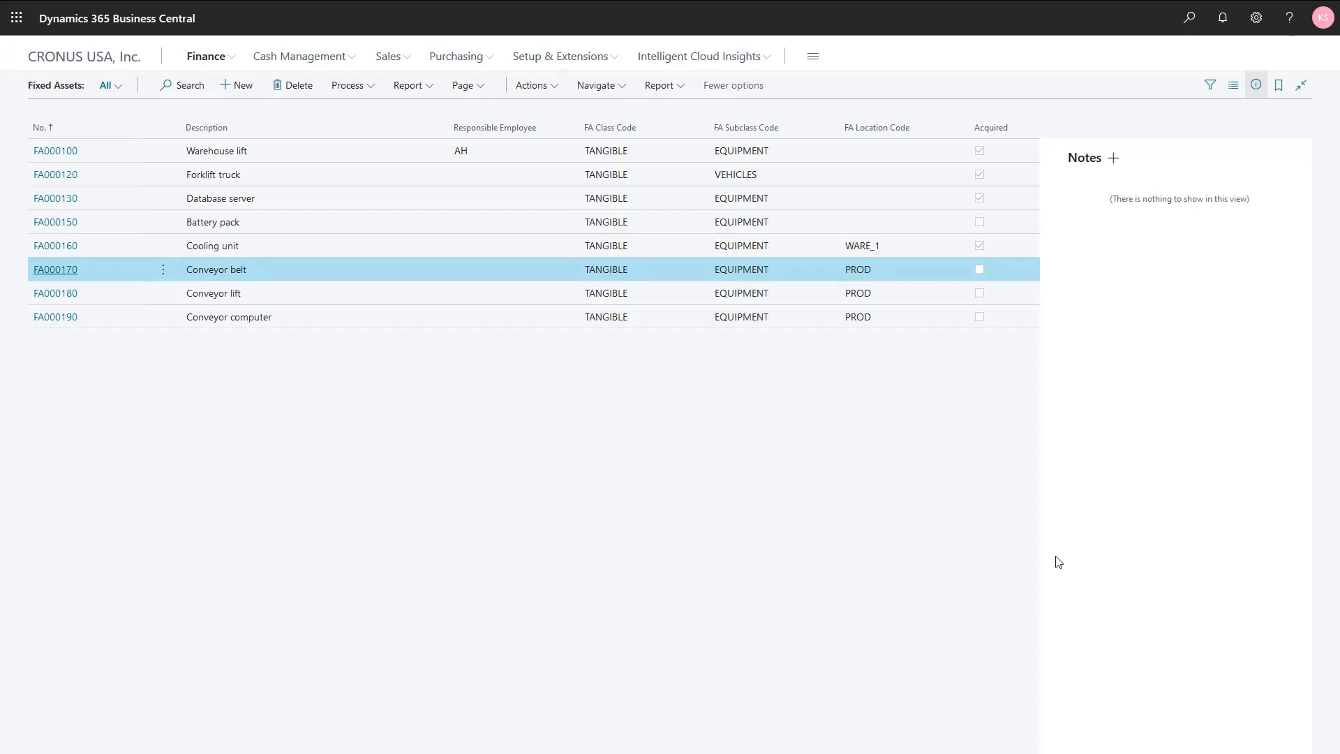
pyautogui.press('Escape')
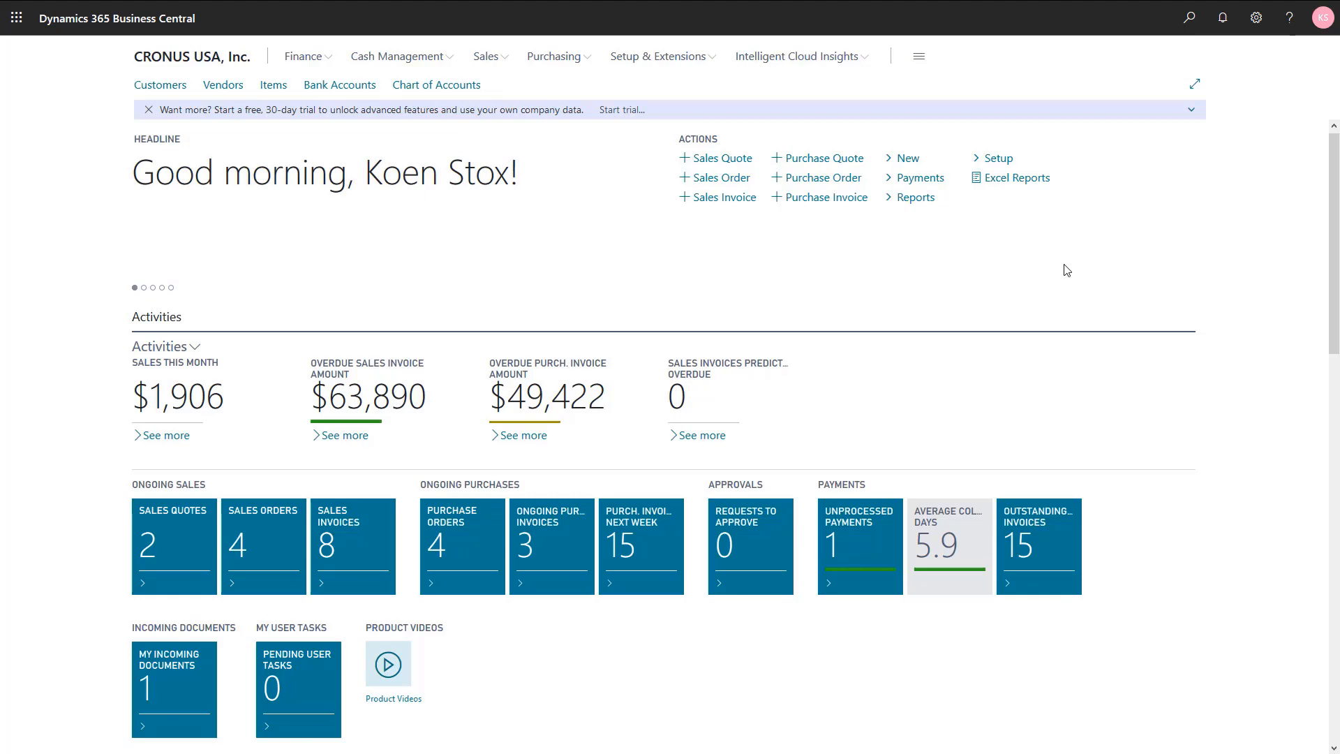
# Find and open the Configuration Packages list using the search "conf pack".
pyautogui.click(1189, 20)
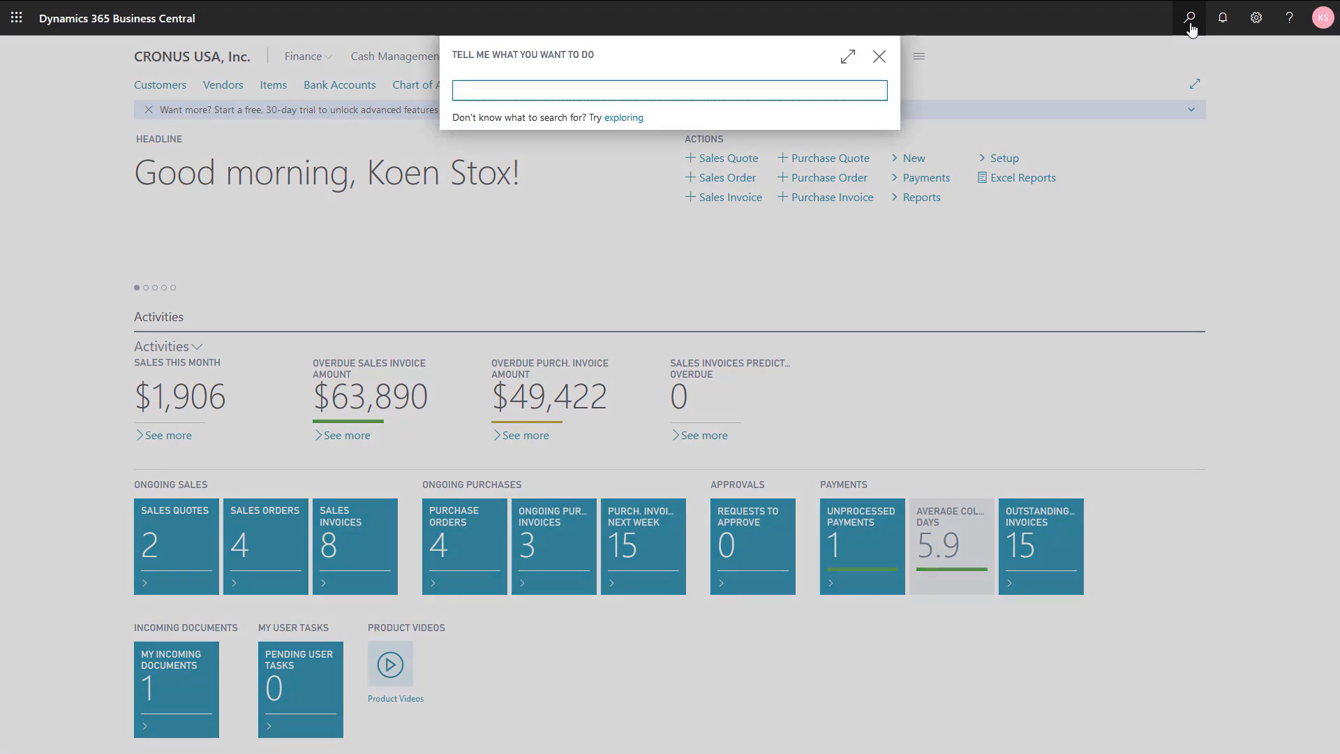
pyautogui.write('conf pack')
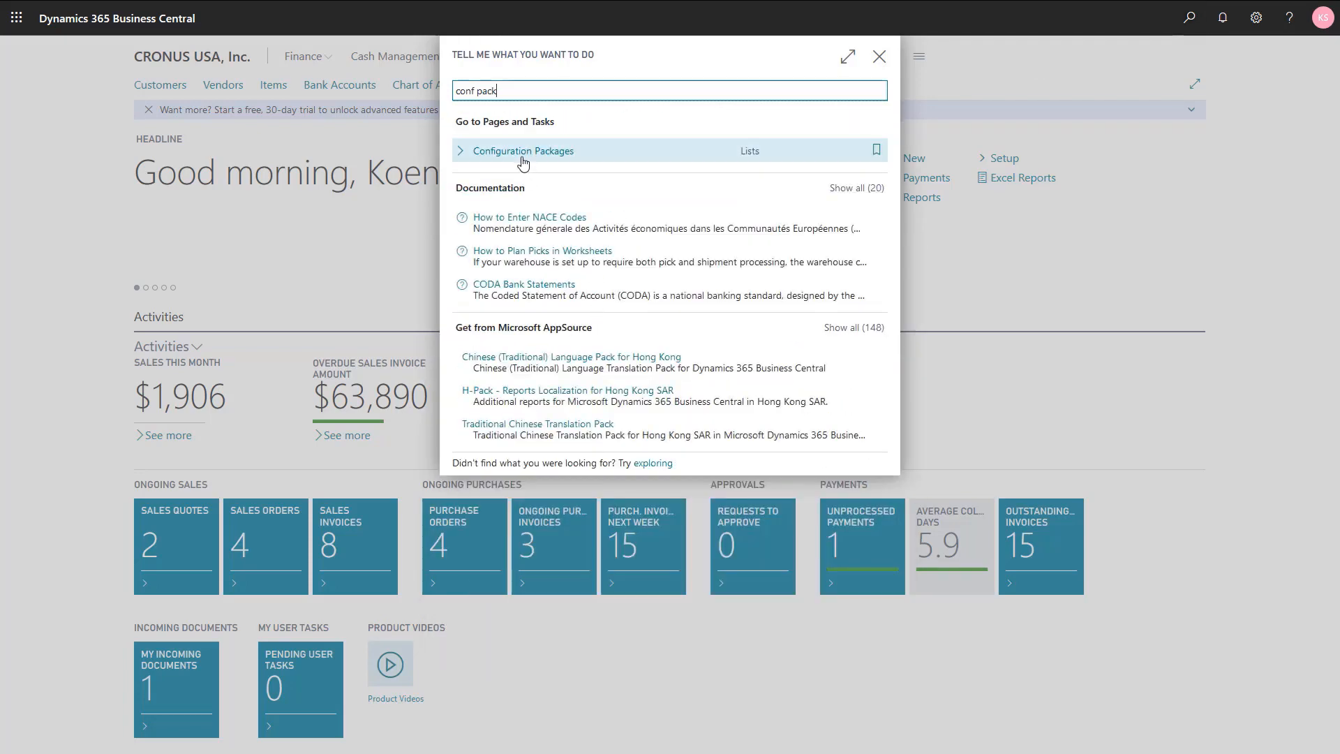
pyautogui.click(524, 161)
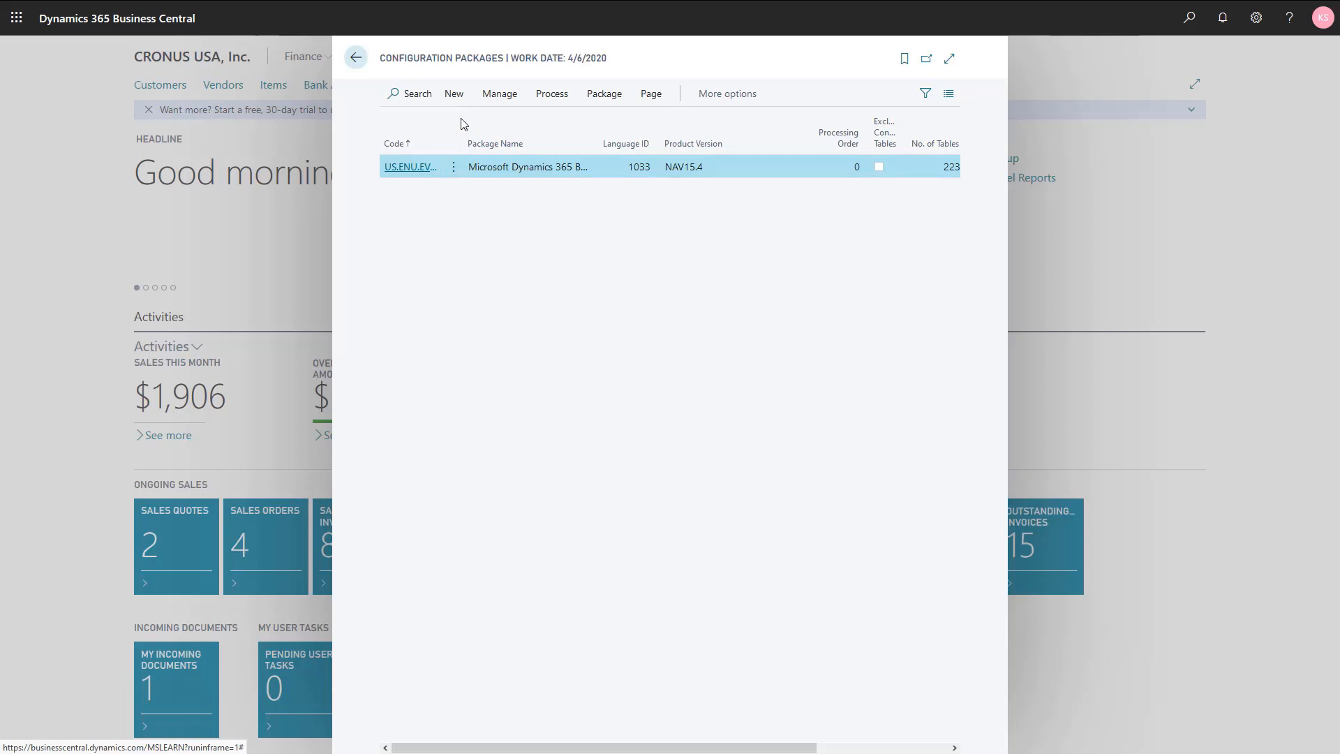
# Create a new configuration package with code MIGRATION and package name Migration.
pyautogui.click(455, 99)
pyautogui.click(487, 123)
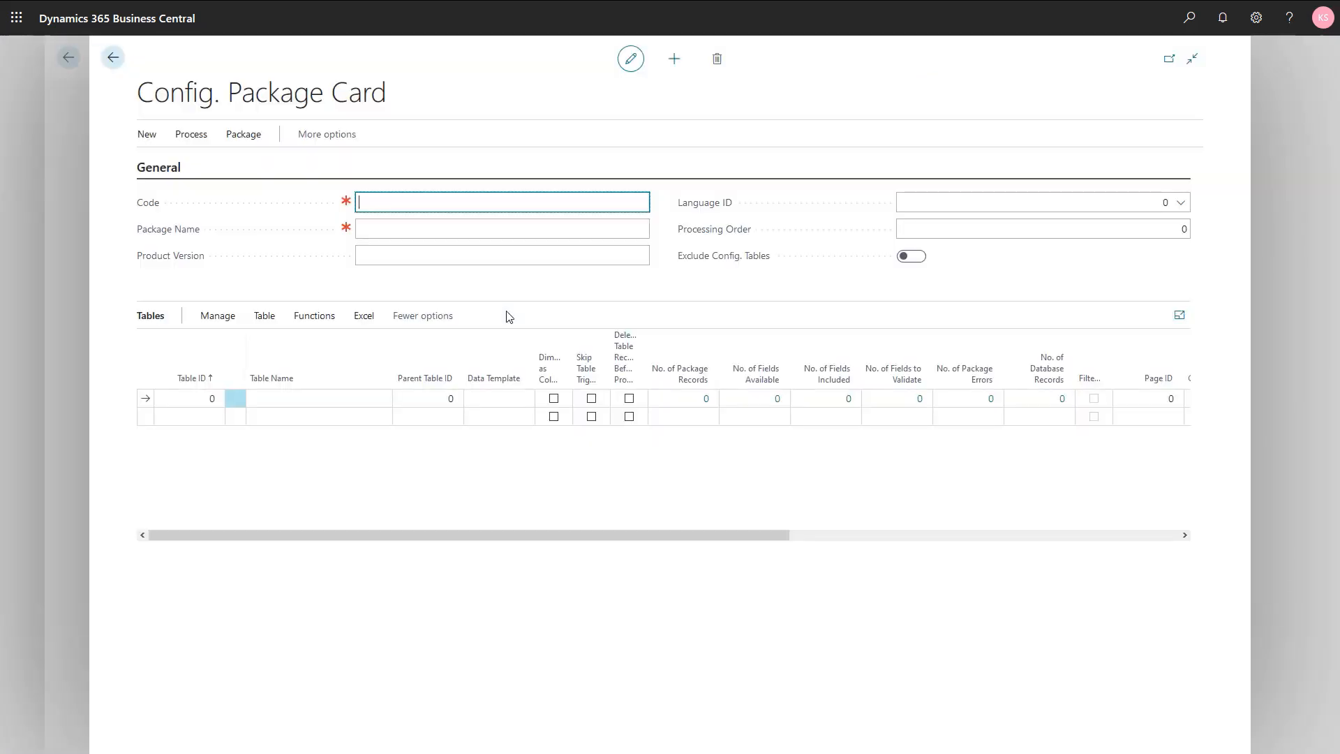
pyautogui.write('migration')
pyautogui.press('Tab')
pyautogui.write('Migration')
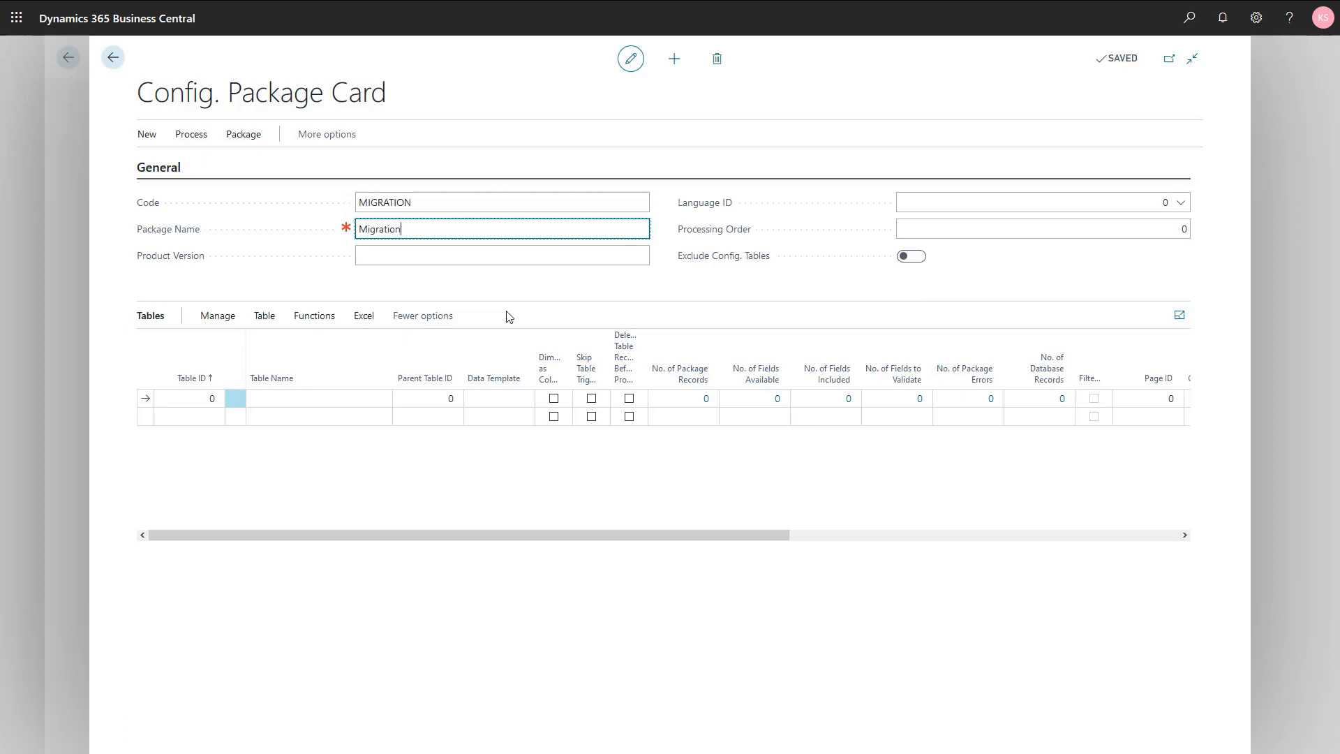
pyautogui.press('Tab')
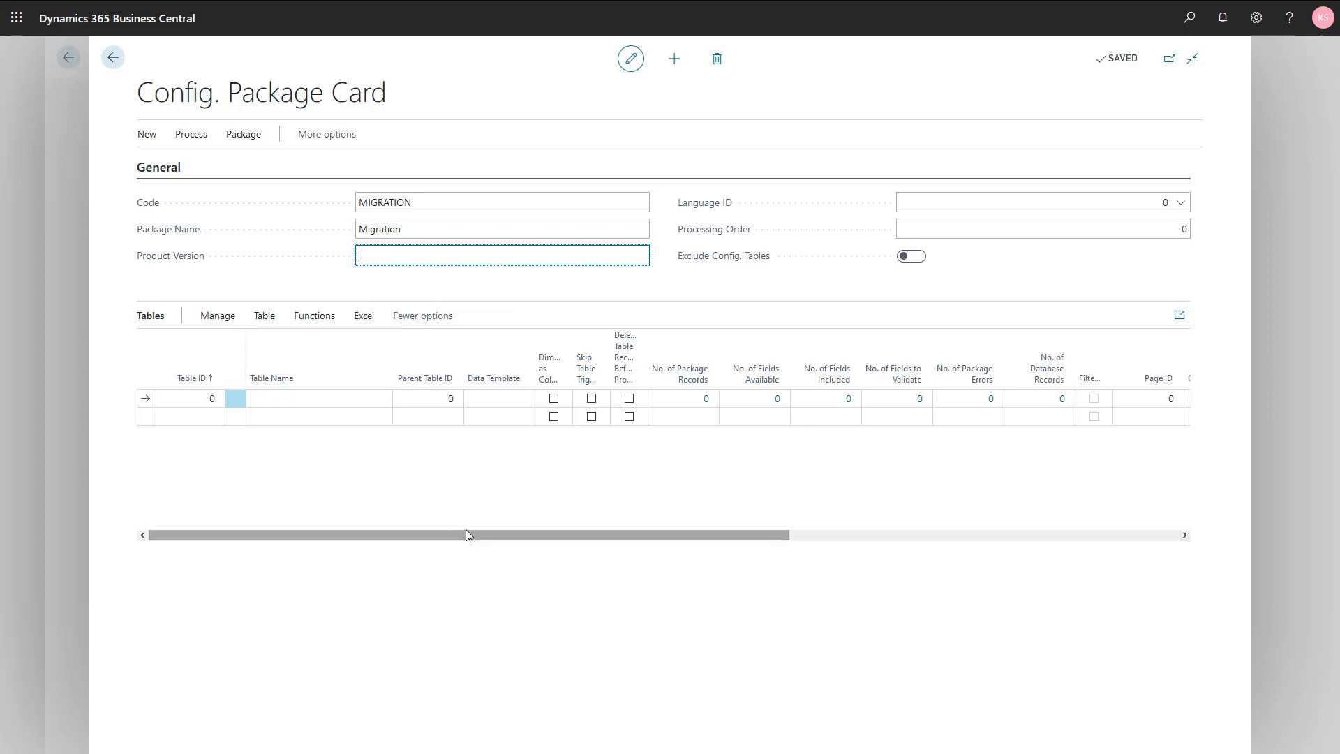
# Add table 5621, FA Journal Line, to the MIGRATION package's tables.
pyautogui.click(187, 397)
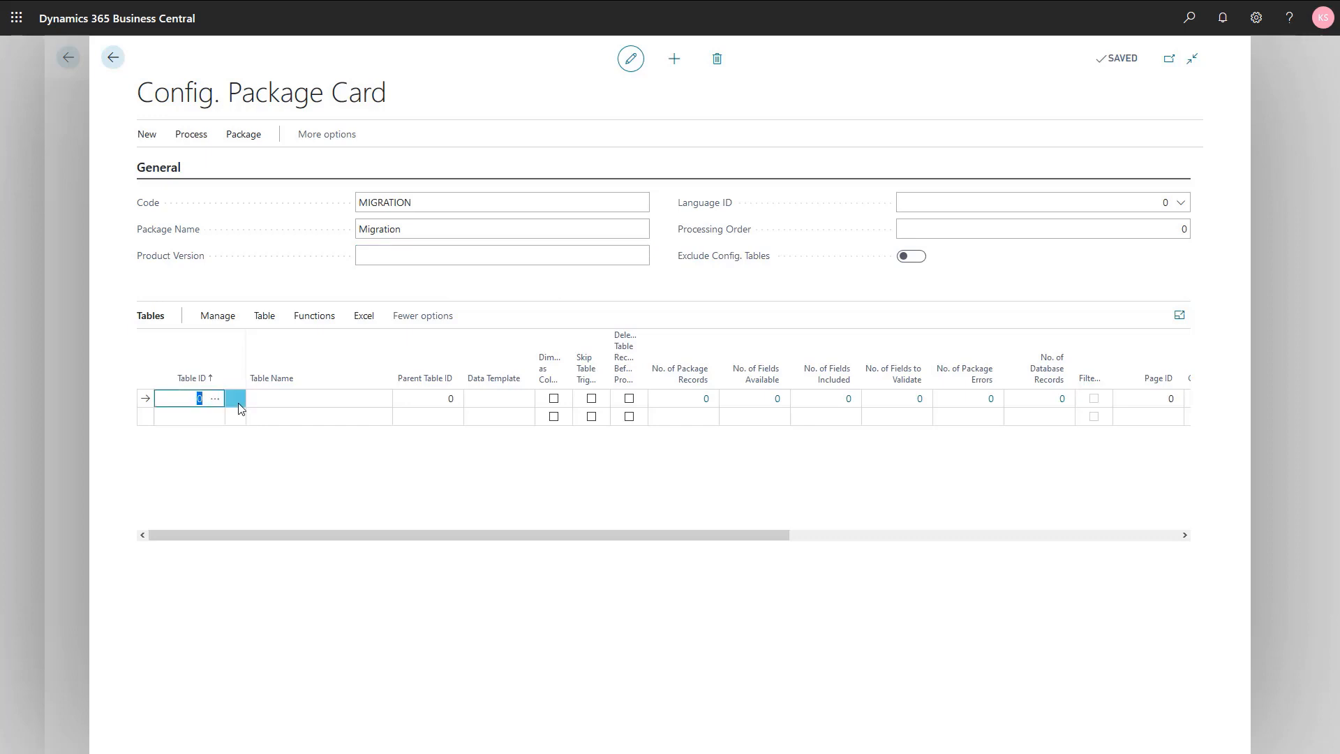
pyautogui.write('5621')
pyautogui.press('Tab')
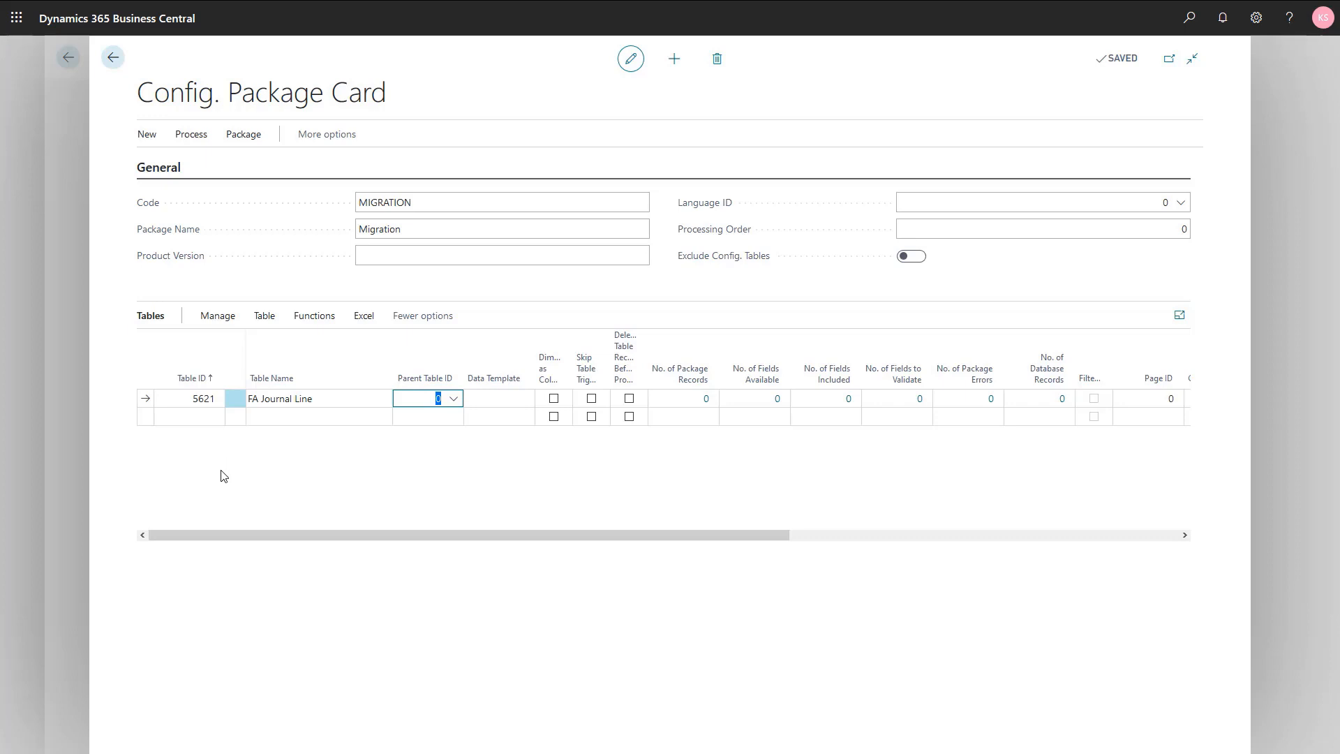
# Review which fields of the FA Journal Line table are included in the package, and close the field list.
pyautogui.click(364, 318)
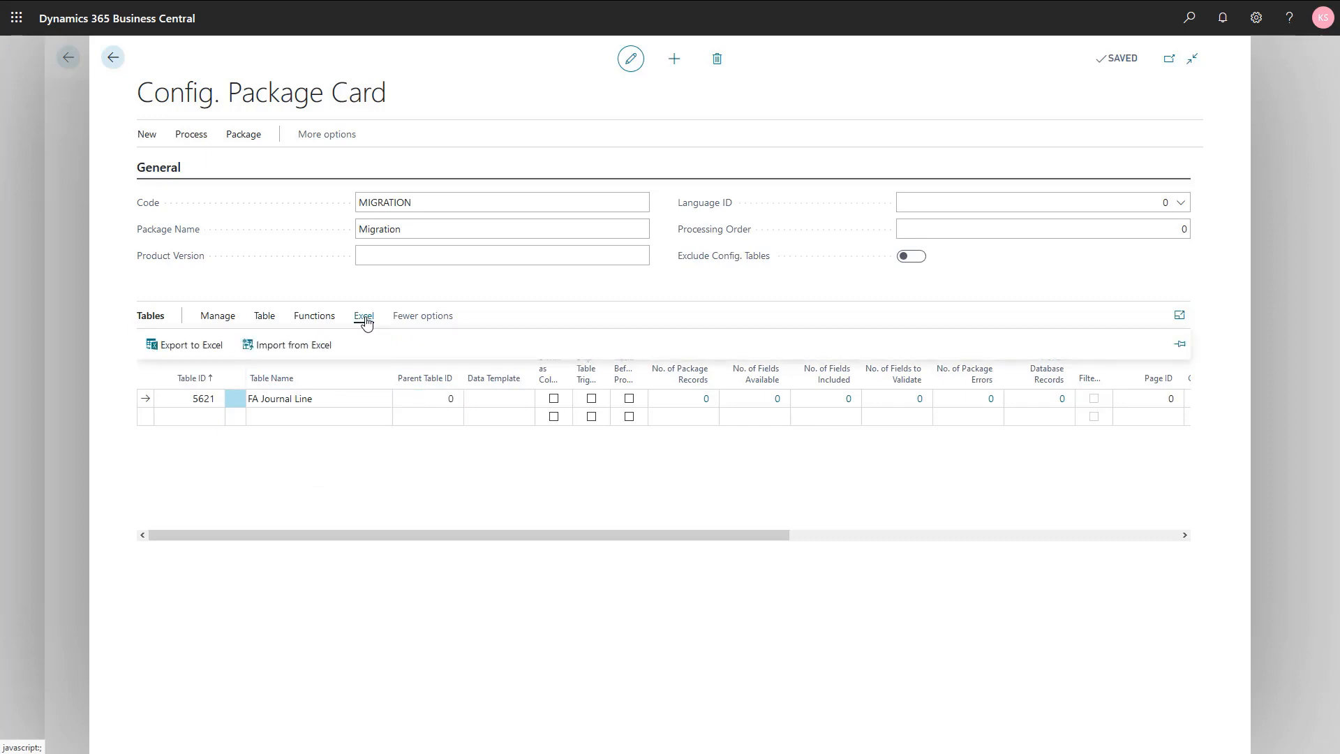
pyautogui.click(364, 317)
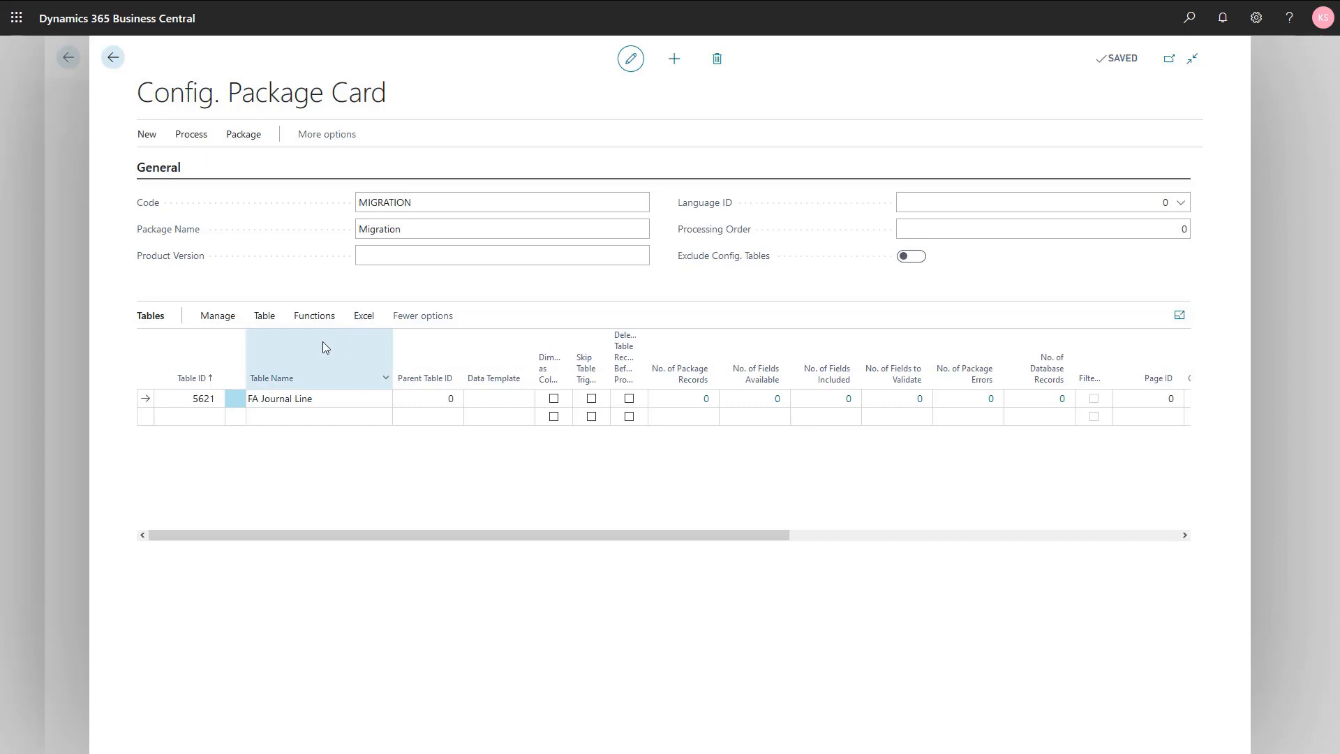
pyautogui.click(272, 320)
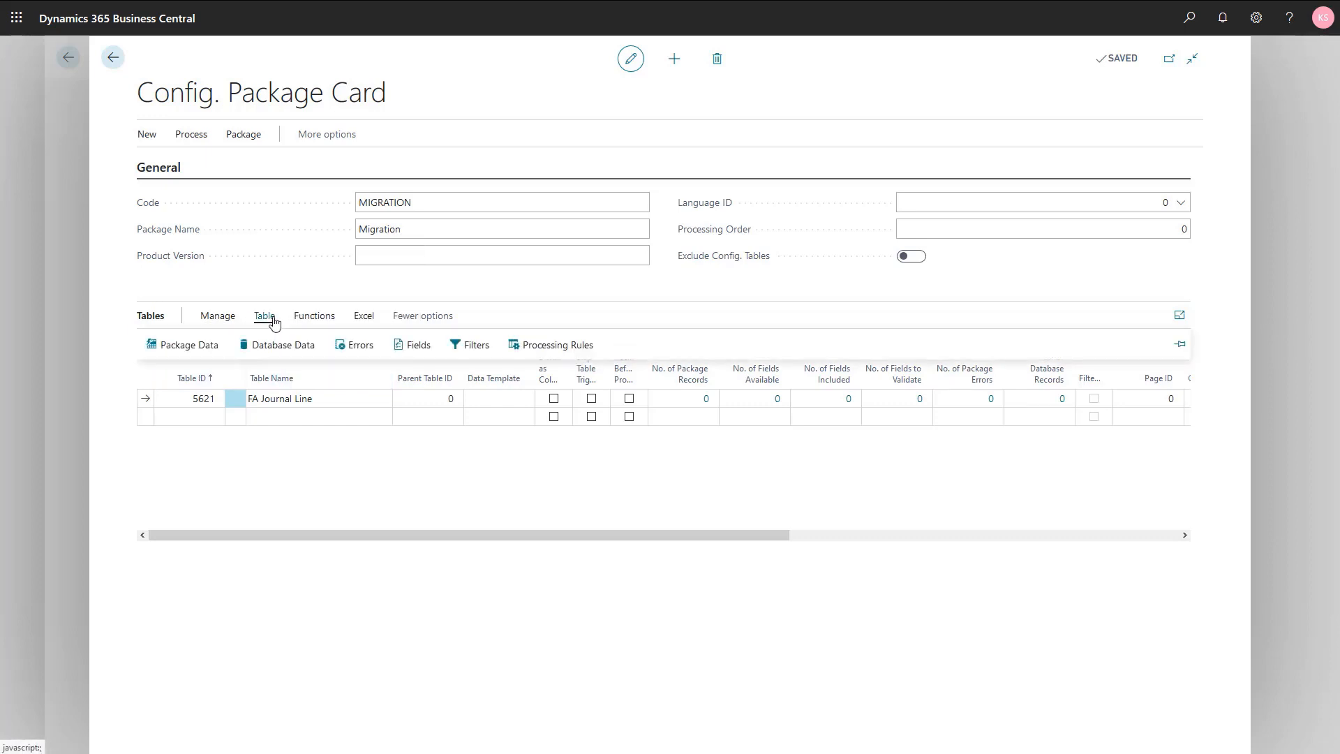
pyautogui.click(405, 350)
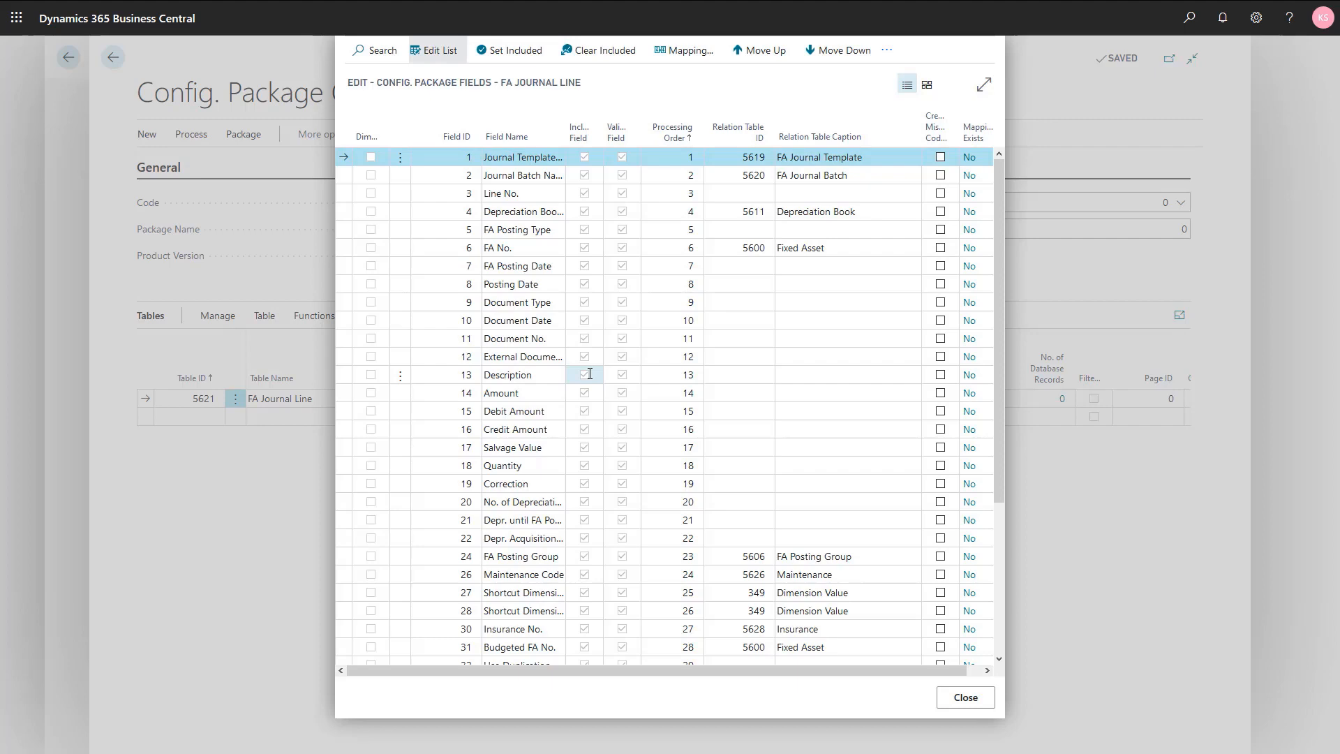
pyautogui.press('Escape')
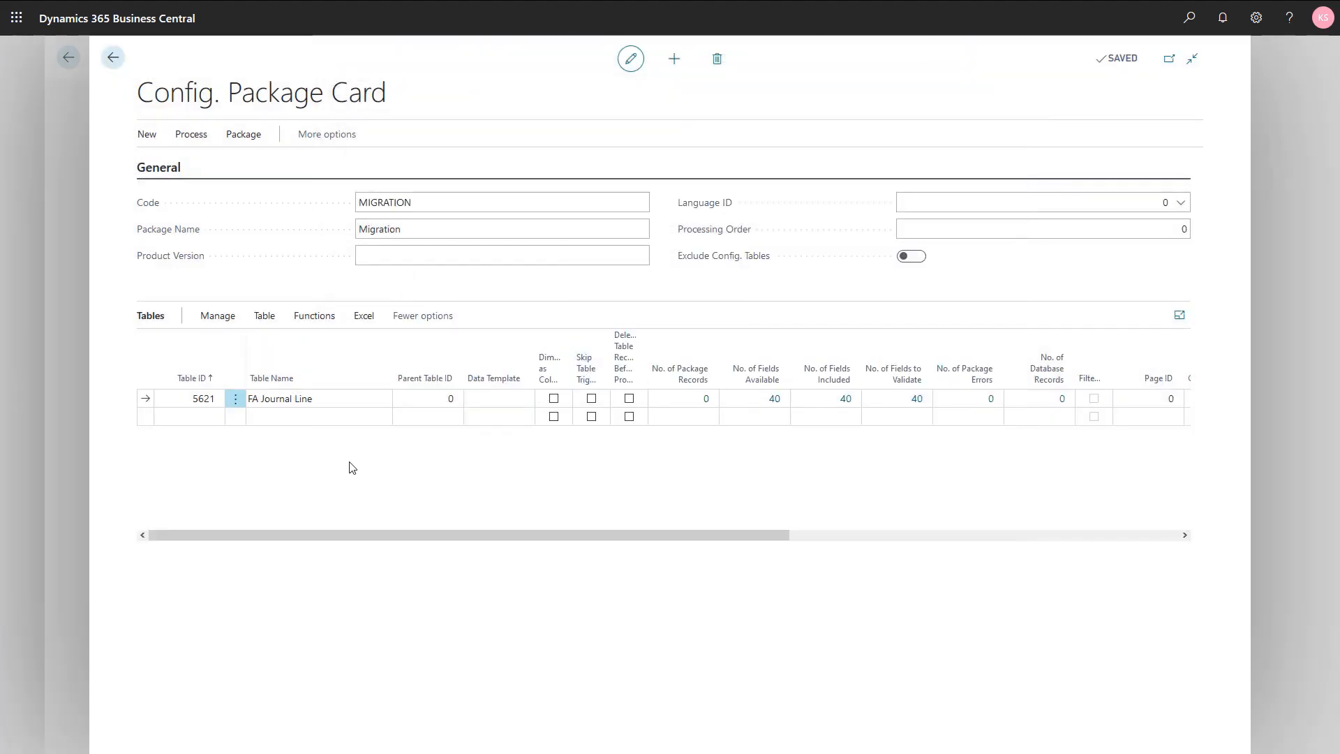
# Export the FA Journal Line table to Excel, confirm the single-table selection and open the downloaded workbook with Excel.
pyautogui.click(363, 317)
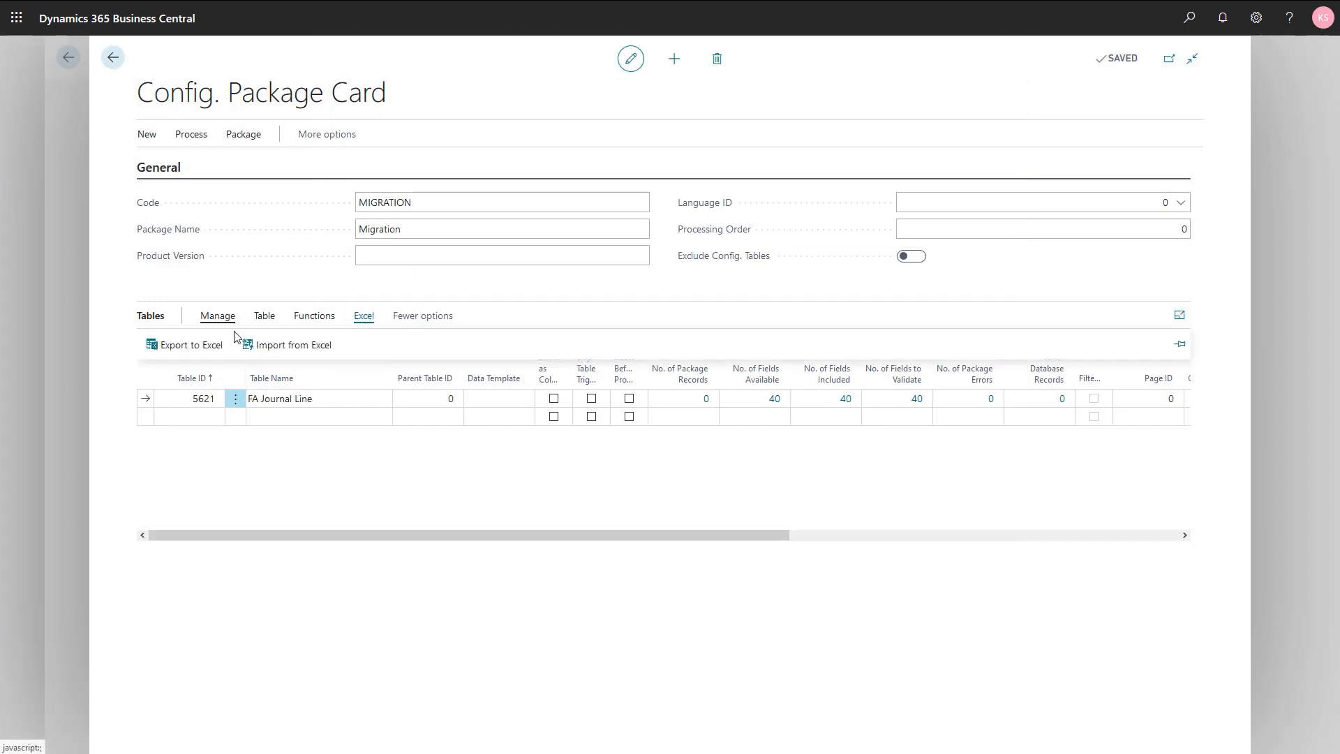
pyautogui.click(210, 344)
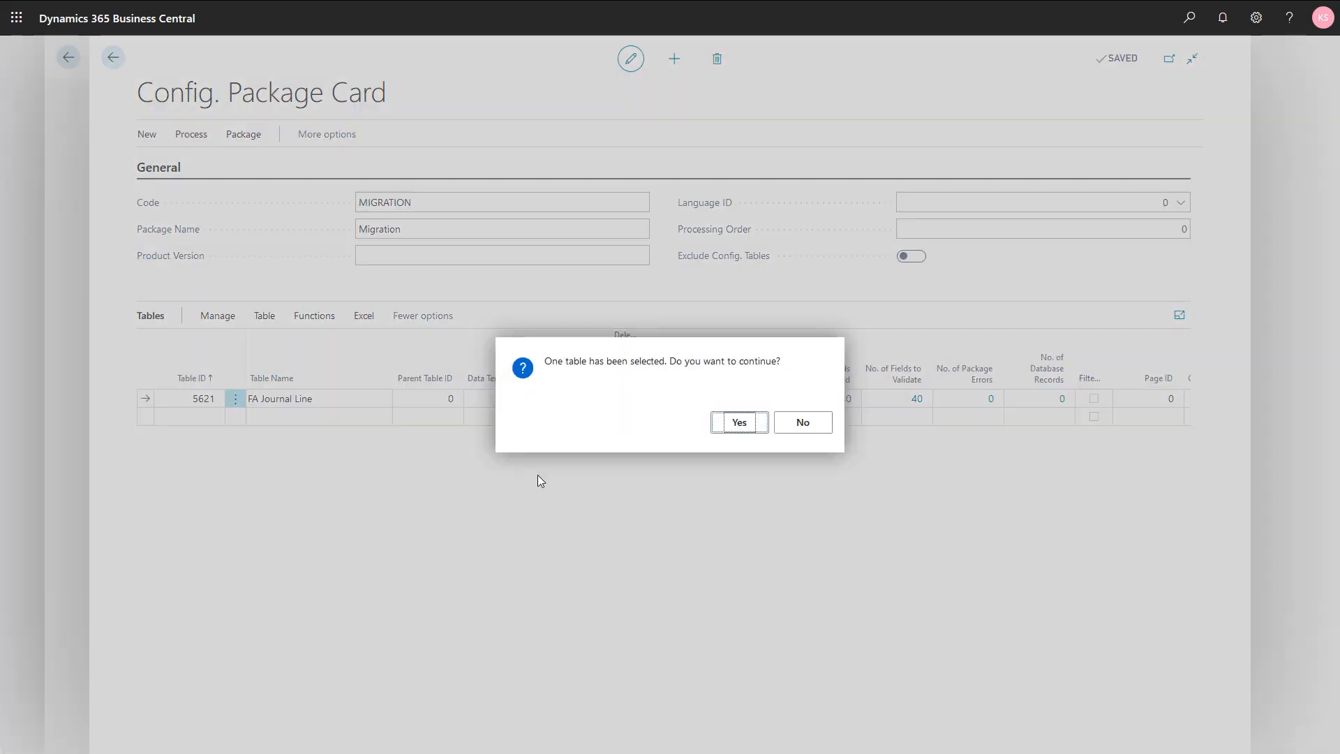
pyautogui.click(734, 423)
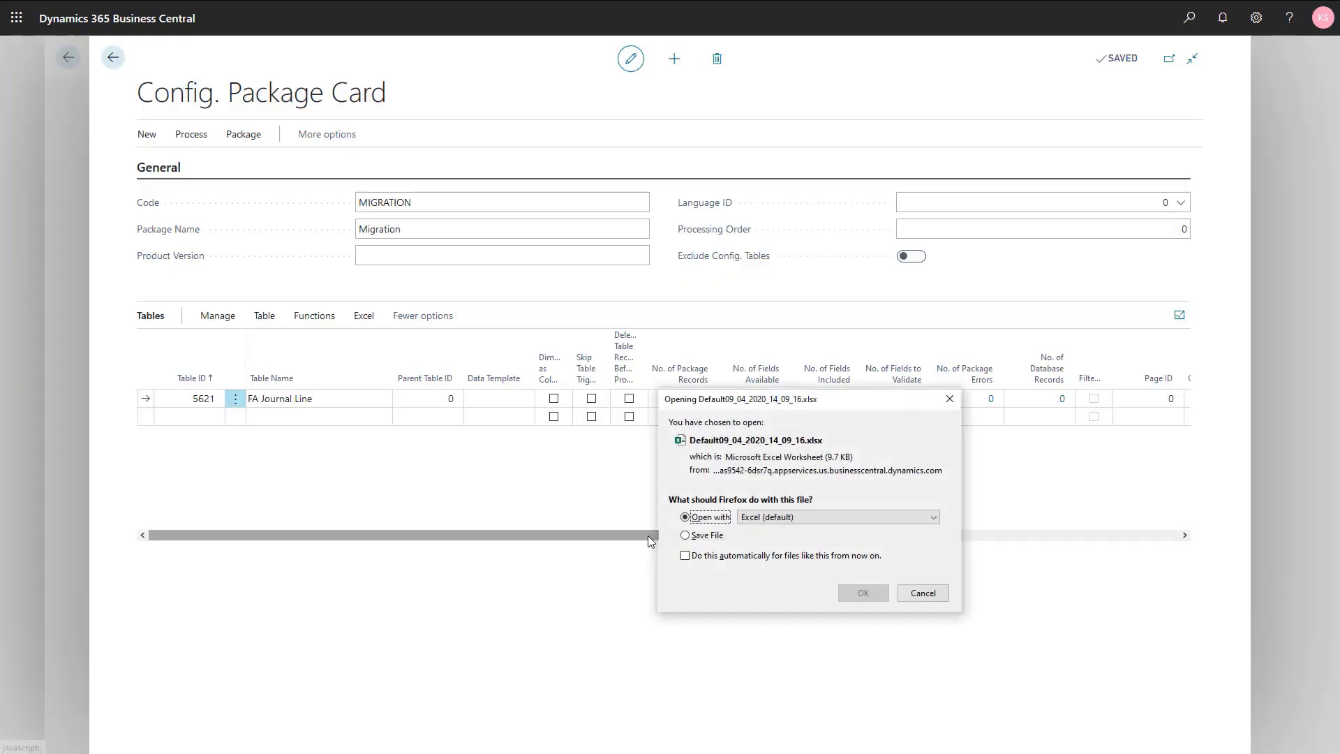
pyautogui.click(863, 592)
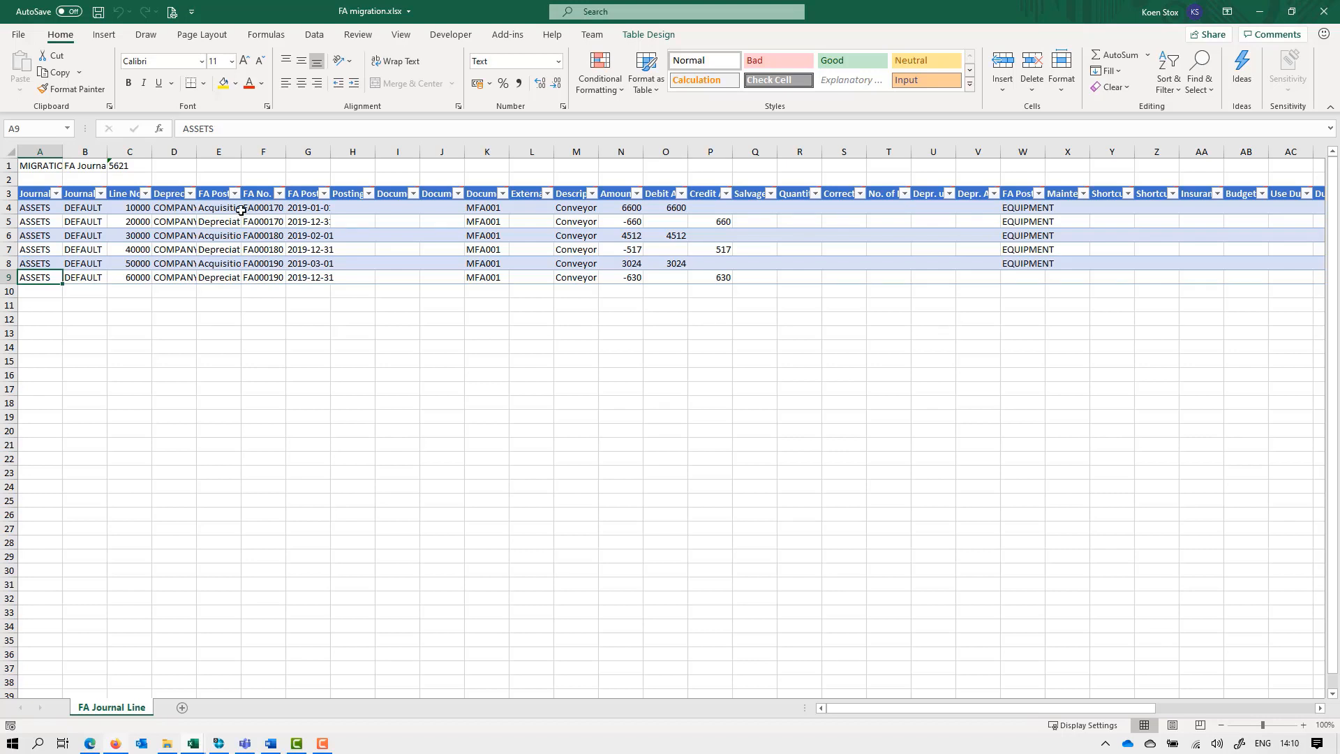
# In Excel's FA migration.xlsx, check the posting types, enter EQUIPMENT as FA Posting Group in cell W9, and save and close the workbook.
pyautogui.click(208, 208)
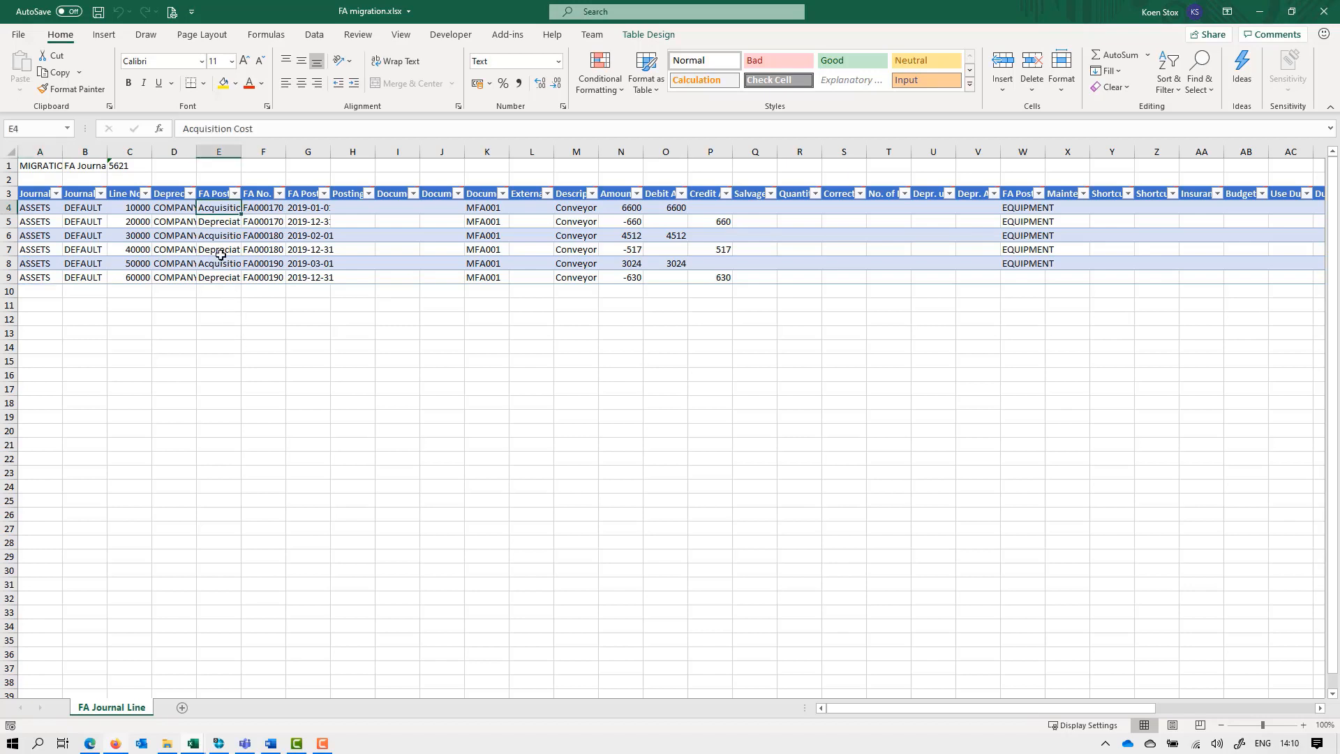
pyautogui.click(219, 222)
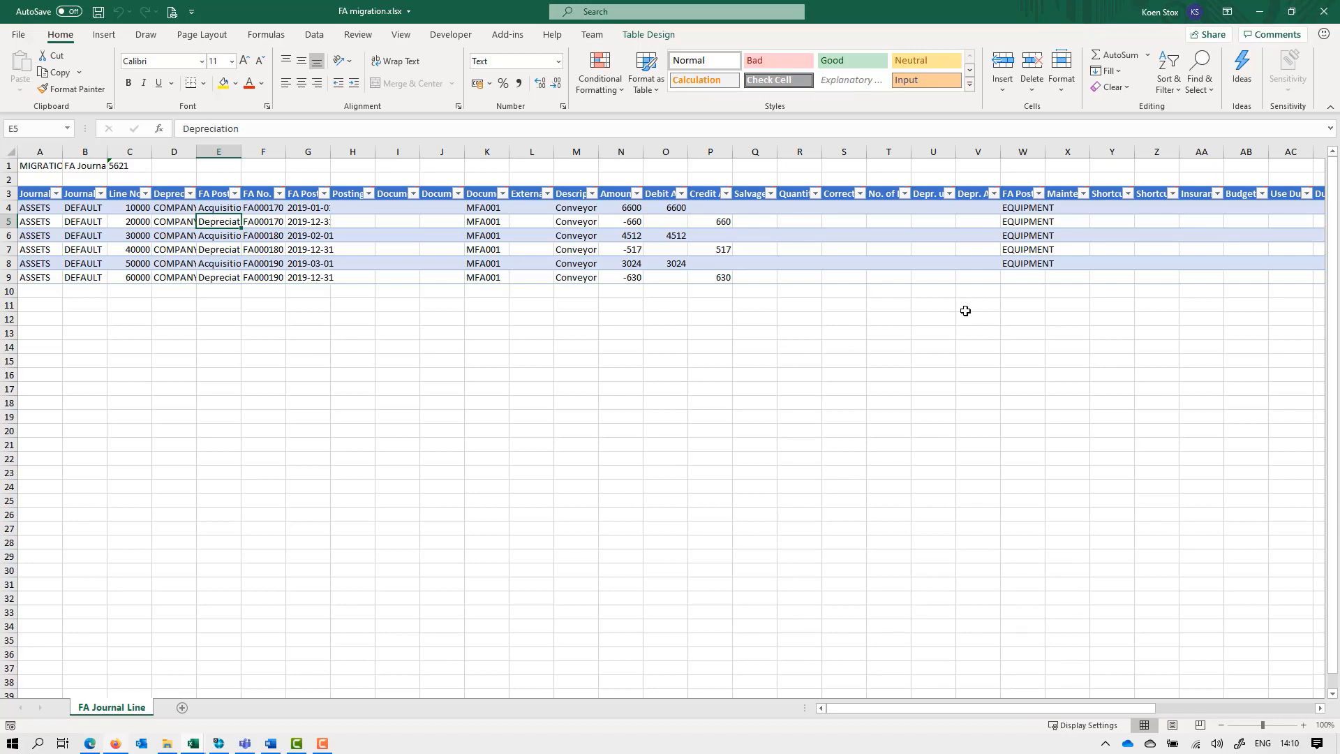
pyautogui.click(1013, 277)
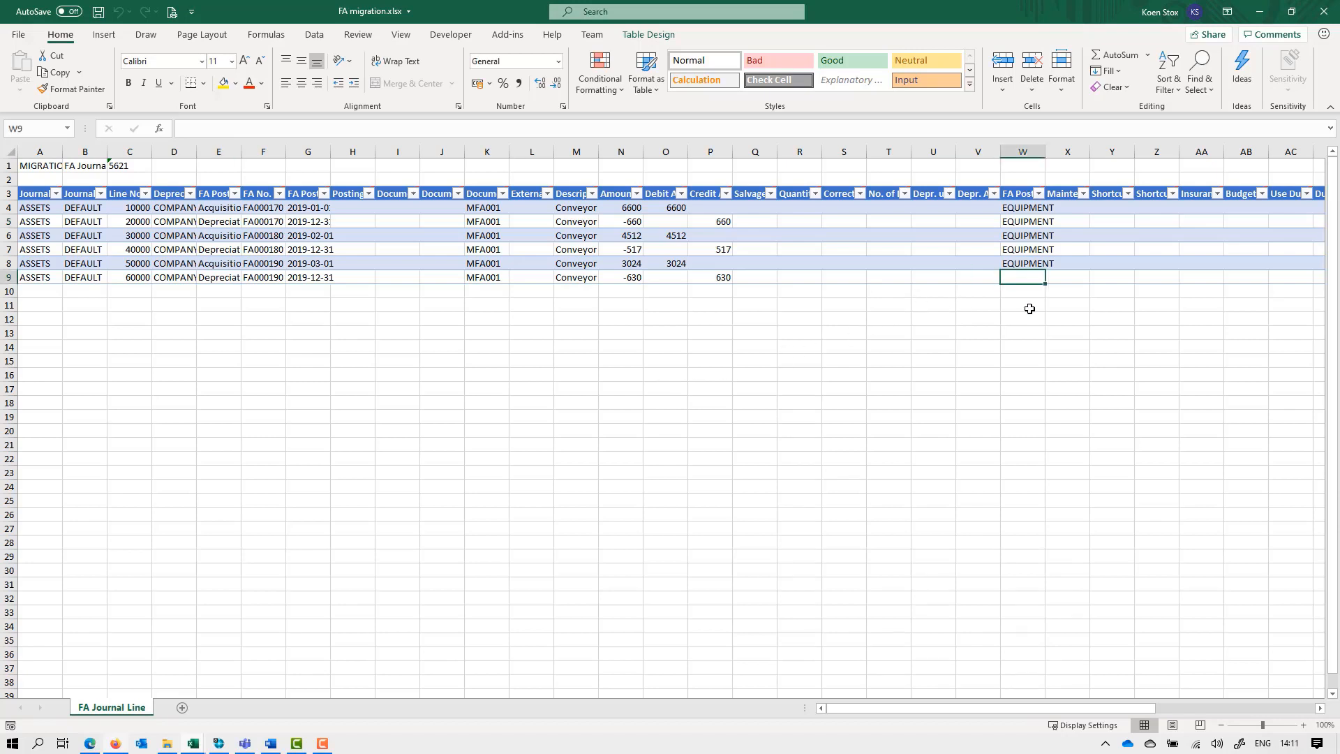
pyautogui.write('EQUIPMENT')
pyautogui.press('Tab')
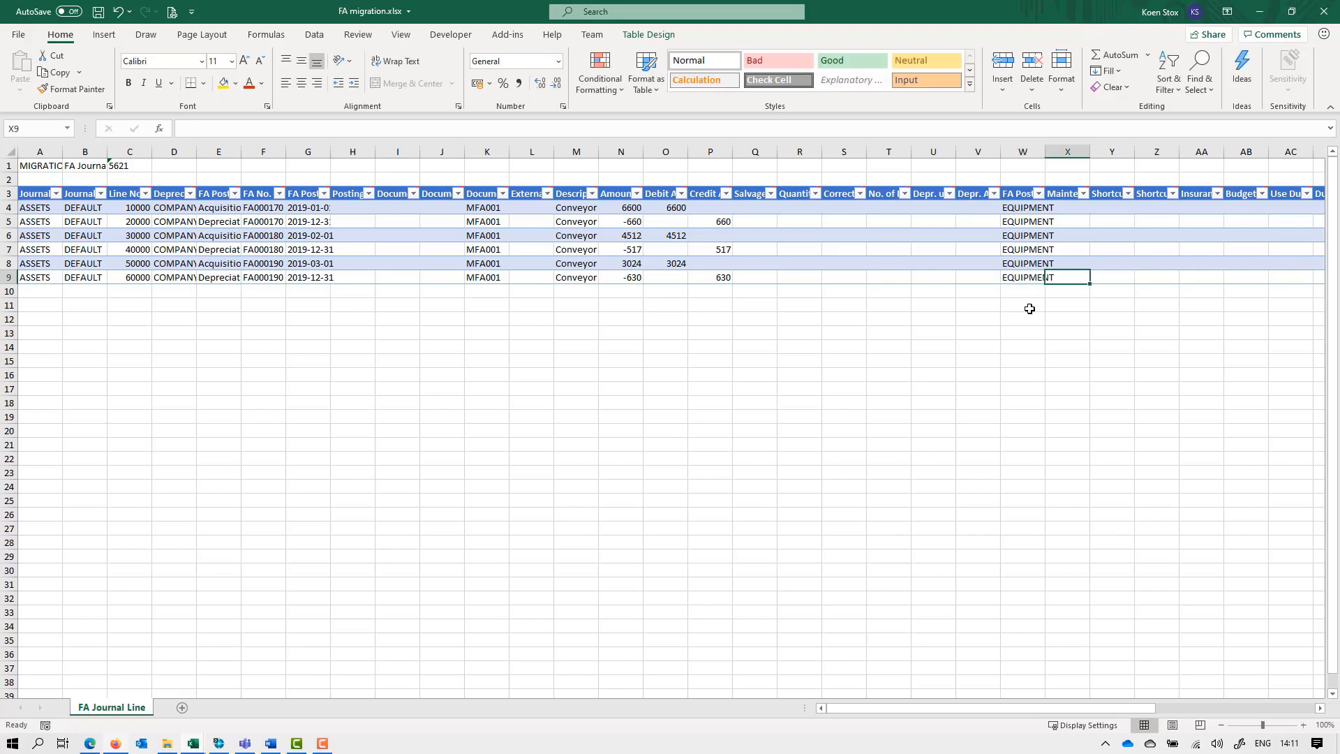
pyautogui.hotkey('ctrl', 's')
pyautogui.click(1323, 17)
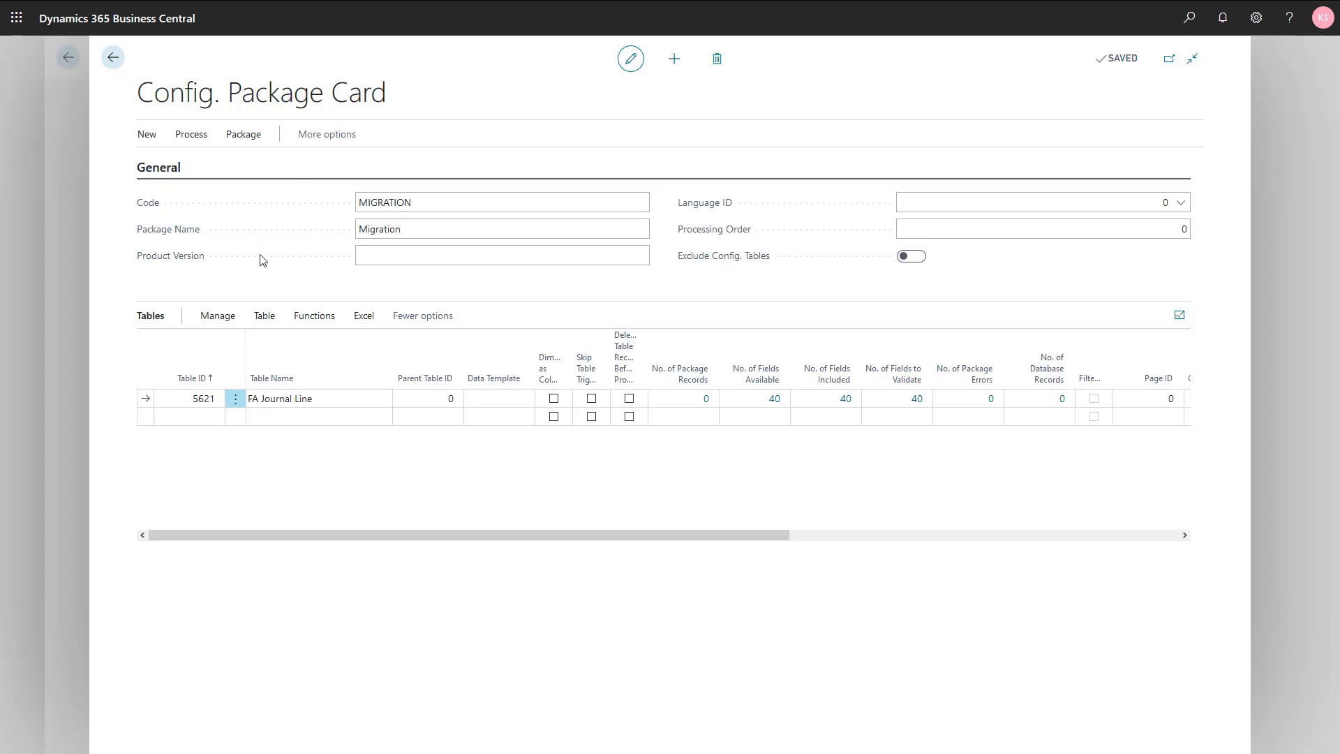
# Import the FA Journal Line data from the Excel workbook into the MIGRATION package in Business Central.
pyautogui.click(363, 318)
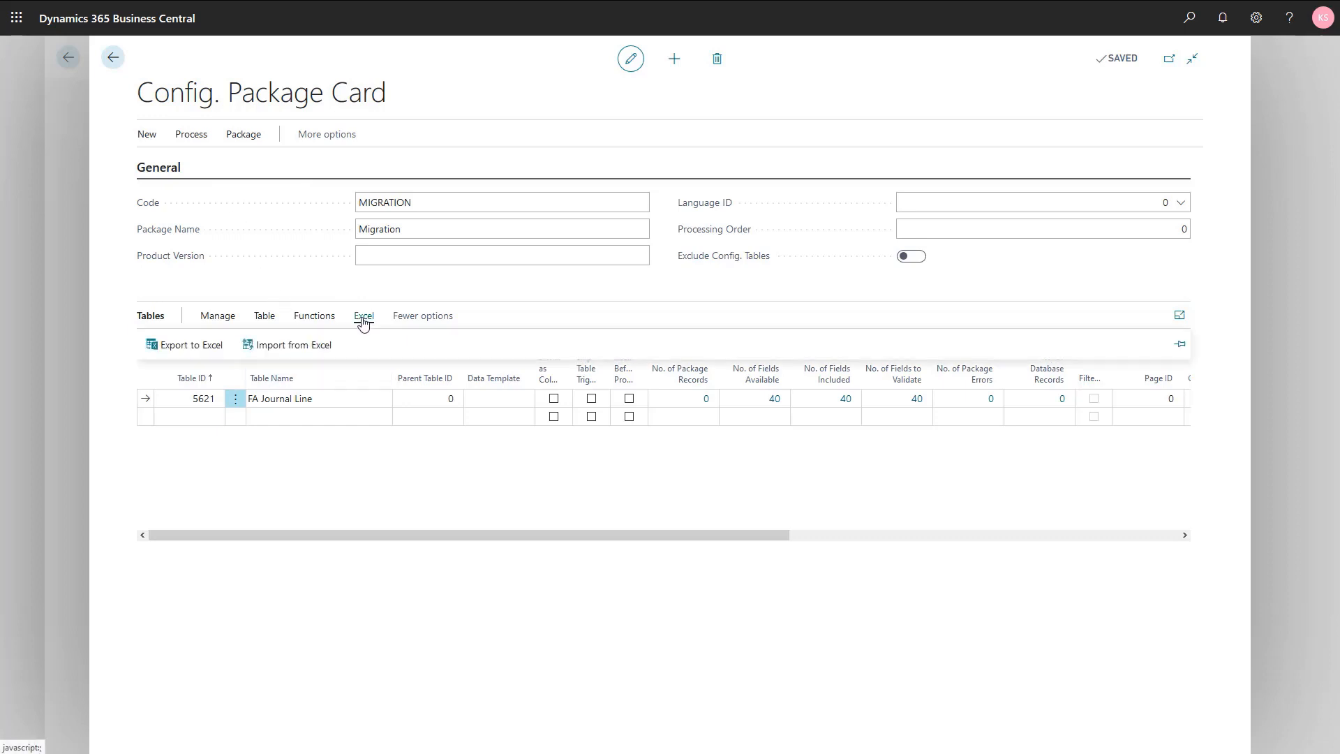
pyautogui.click(307, 348)
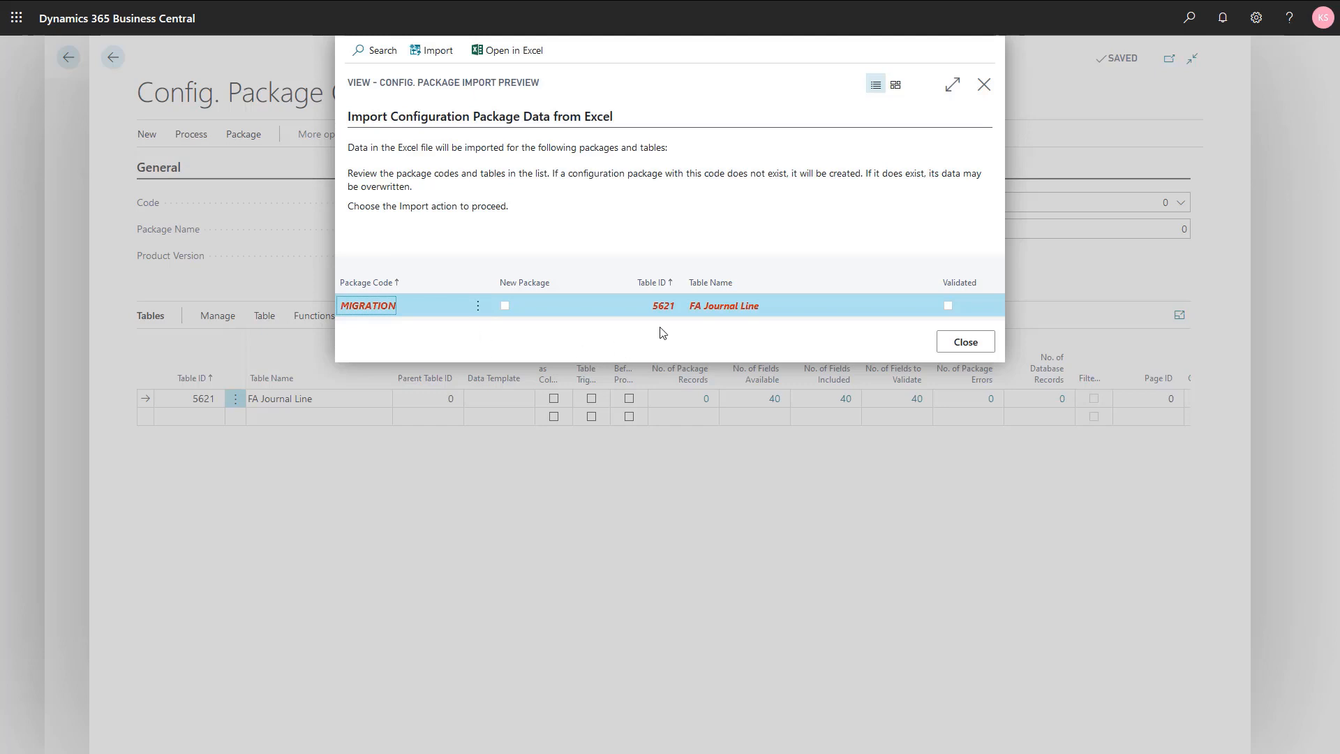
pyautogui.click(431, 56)
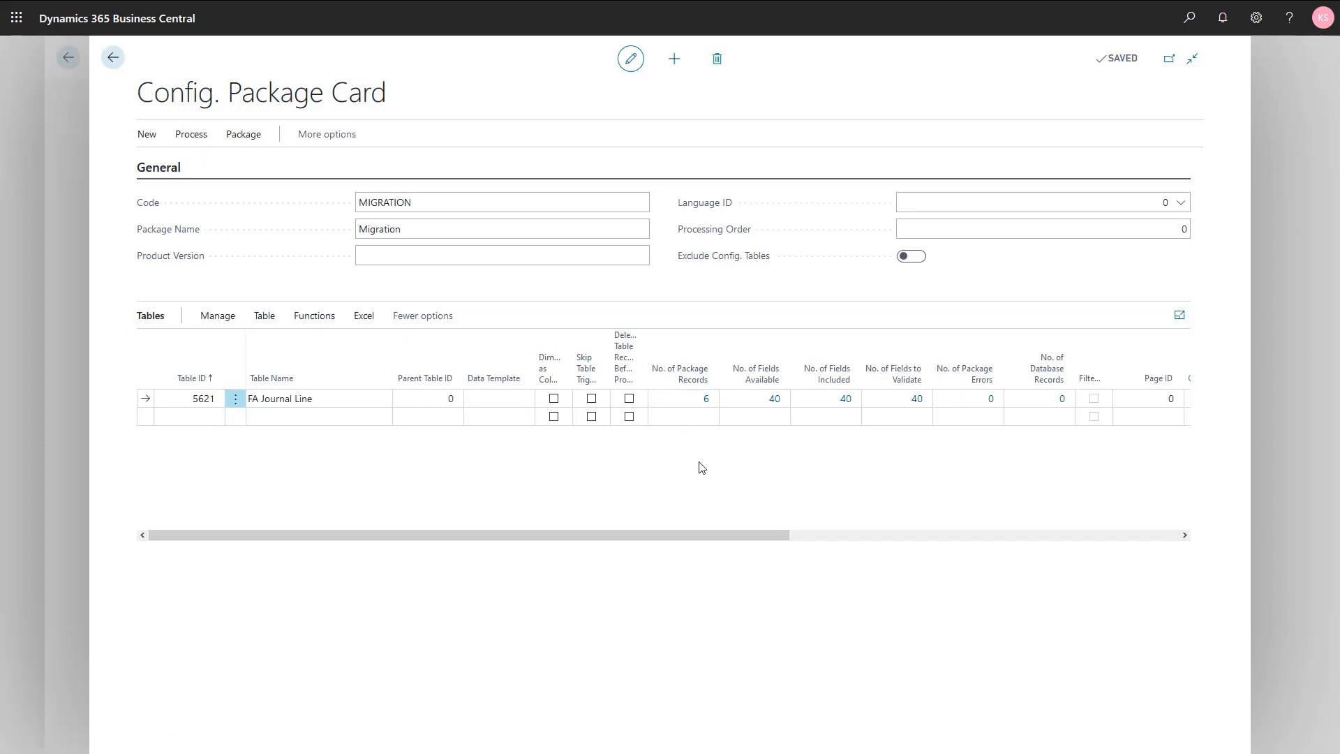
# Apply all FA Journal Line package records to the database, and close the records list and the package pages.
pyautogui.click(706, 402)
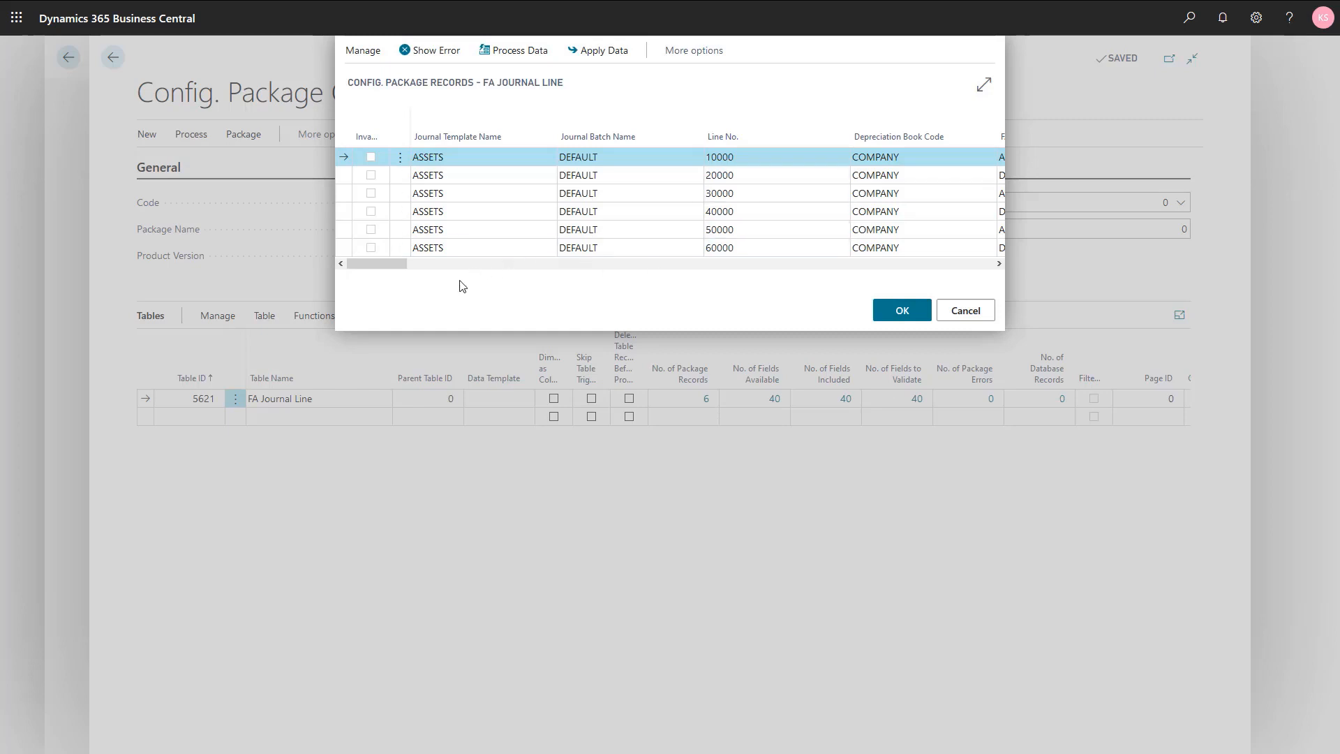
pyautogui.moveTo(404, 263)
pyautogui.mouseDown()
pyautogui.moveTo(496, 265)
pyautogui.moveTo(379, 262)
pyautogui.mouseUp()
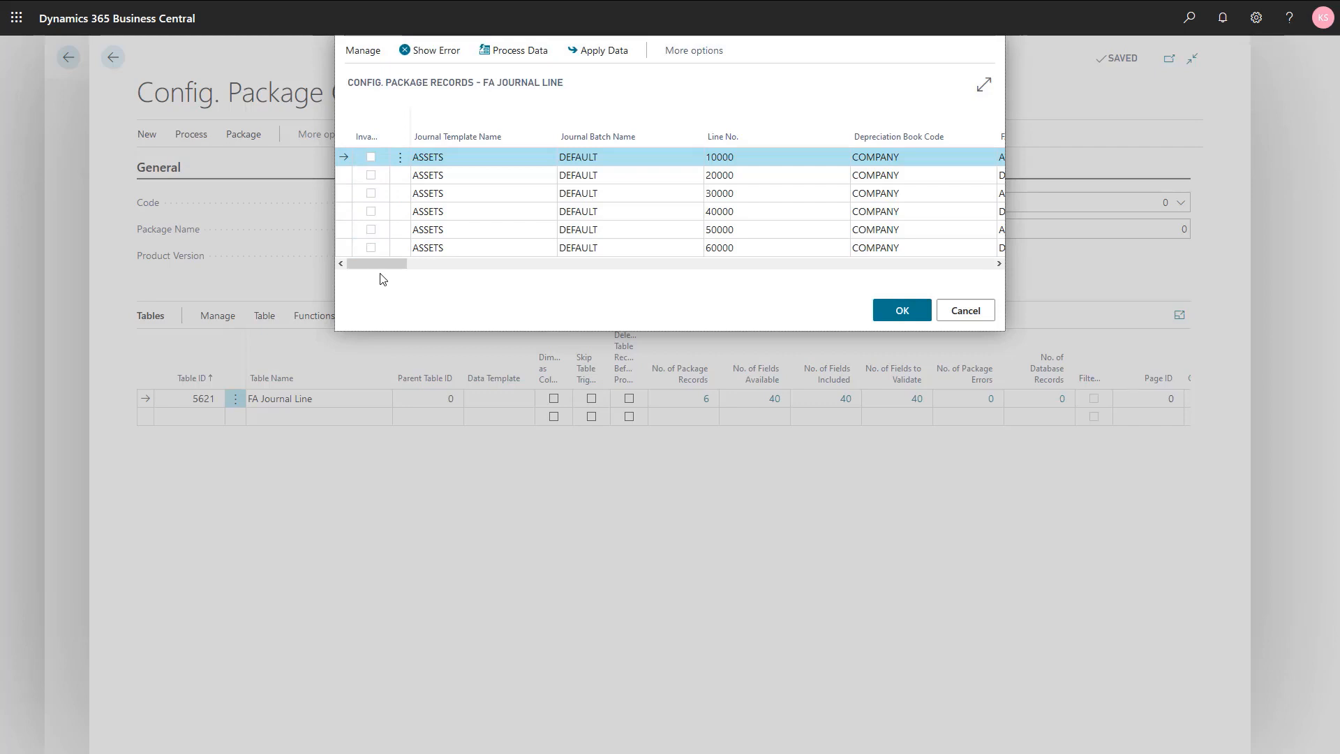
pyautogui.click(400, 158)
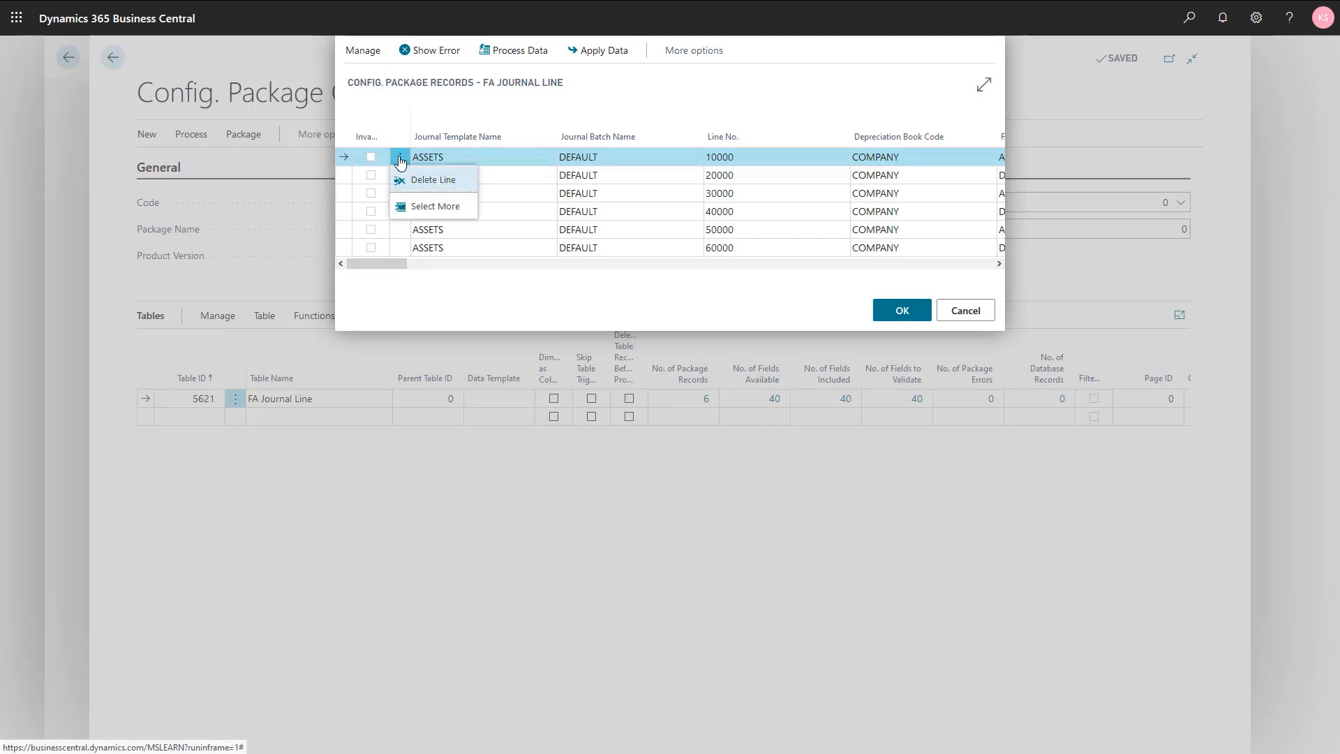
pyautogui.click(429, 206)
pyautogui.click(365, 136)
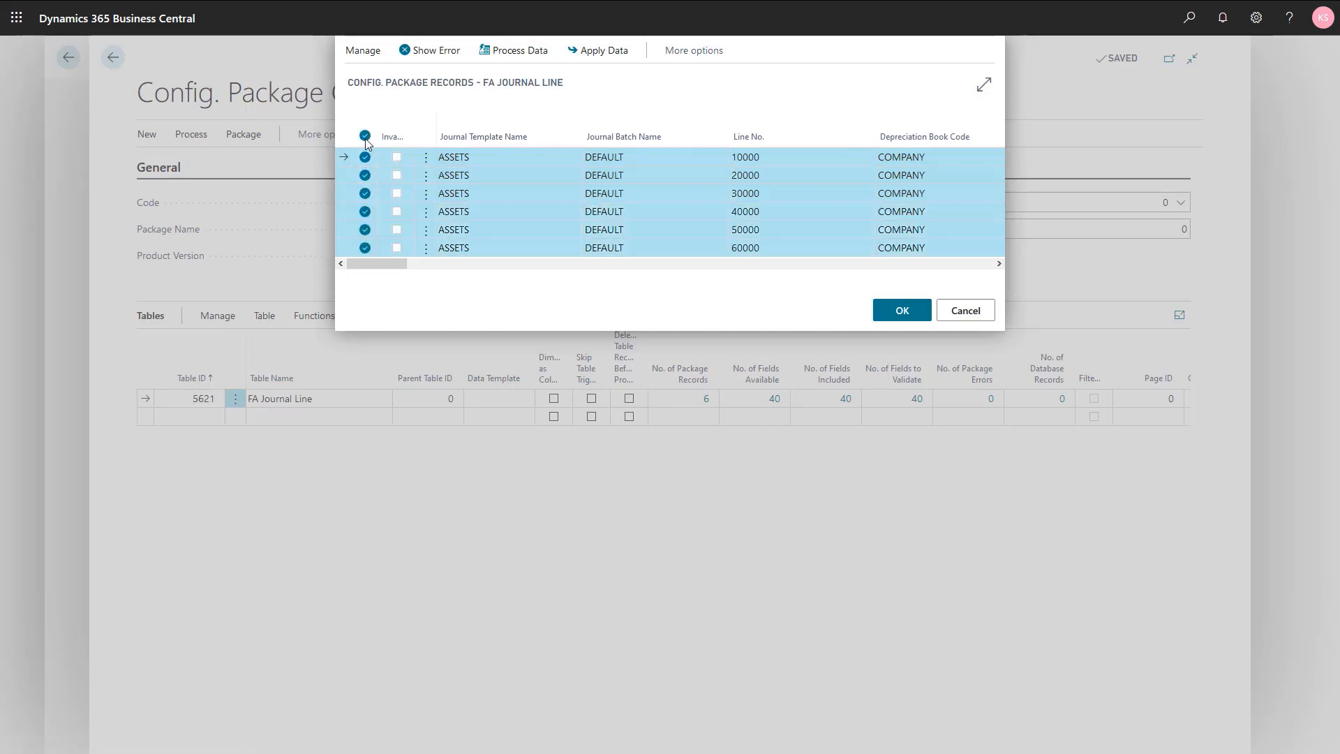
pyautogui.click(587, 59)
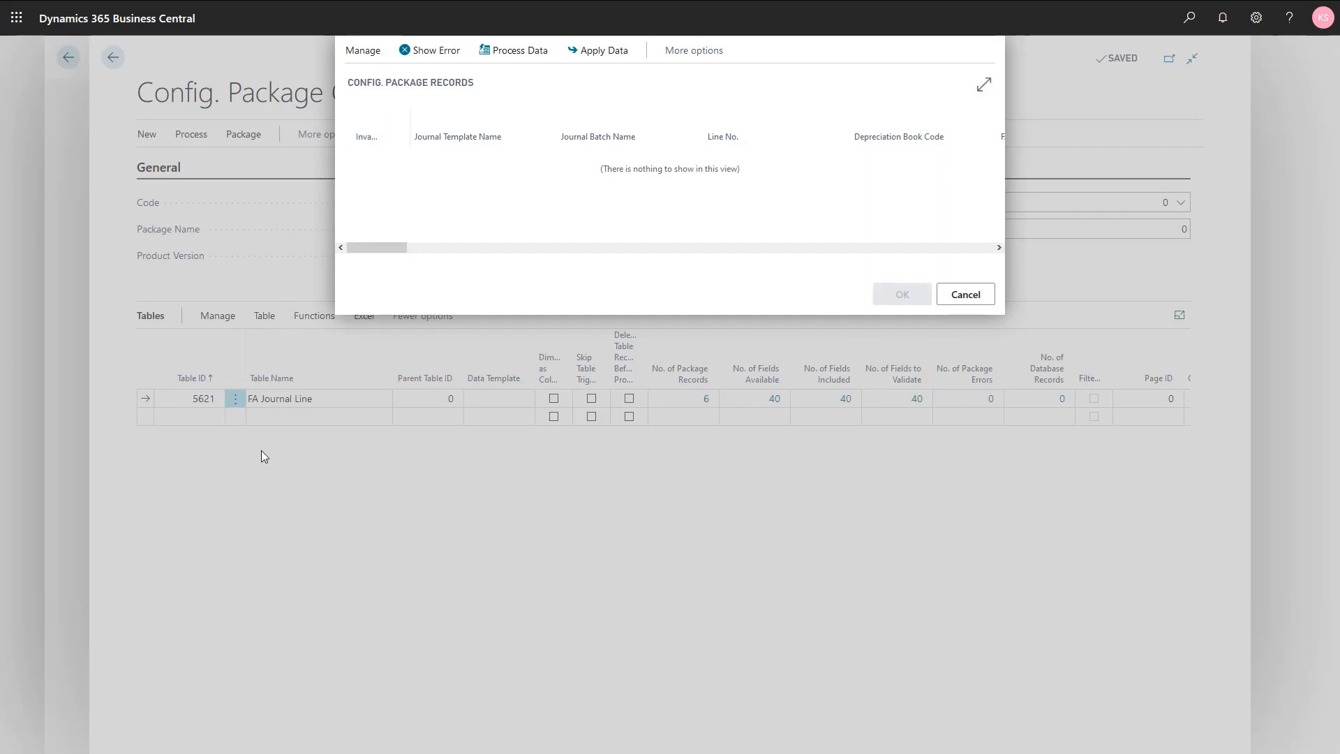
pyautogui.press('Escape')
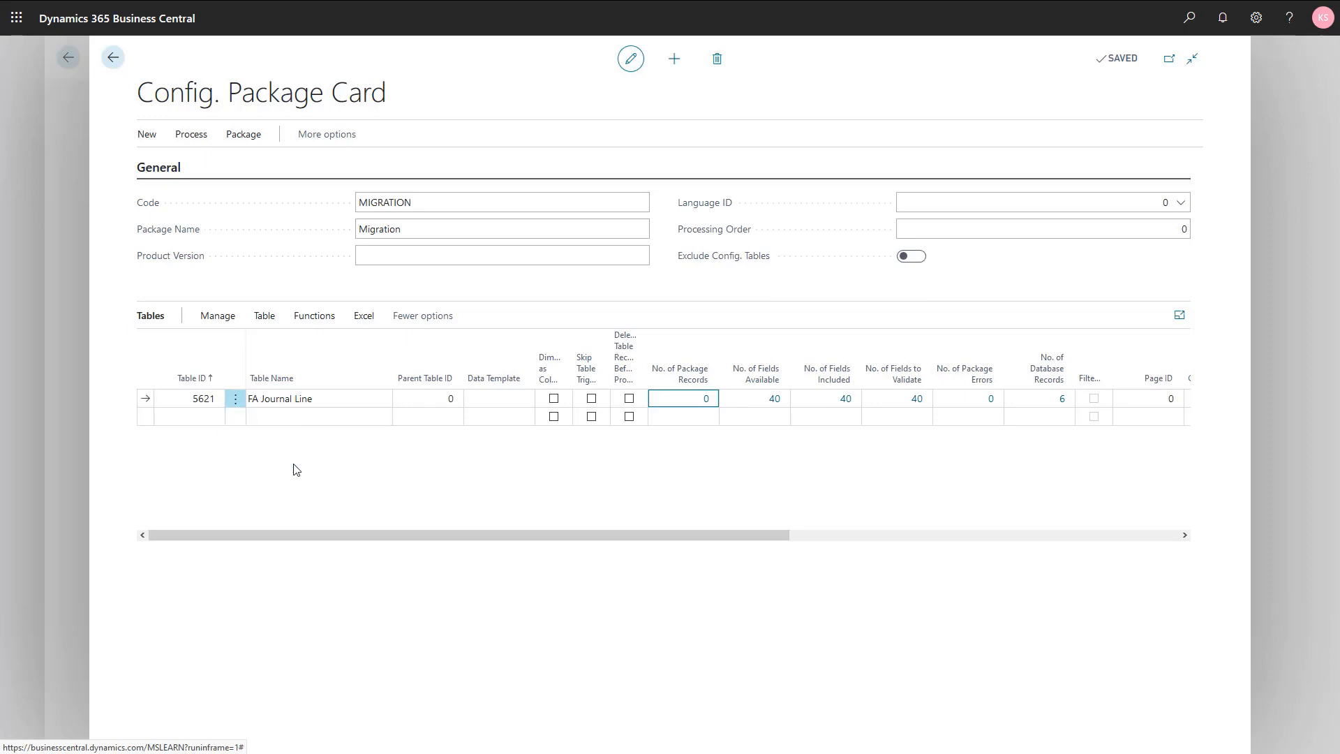
pyautogui.press('Escape')
pyautogui.press('Escape')
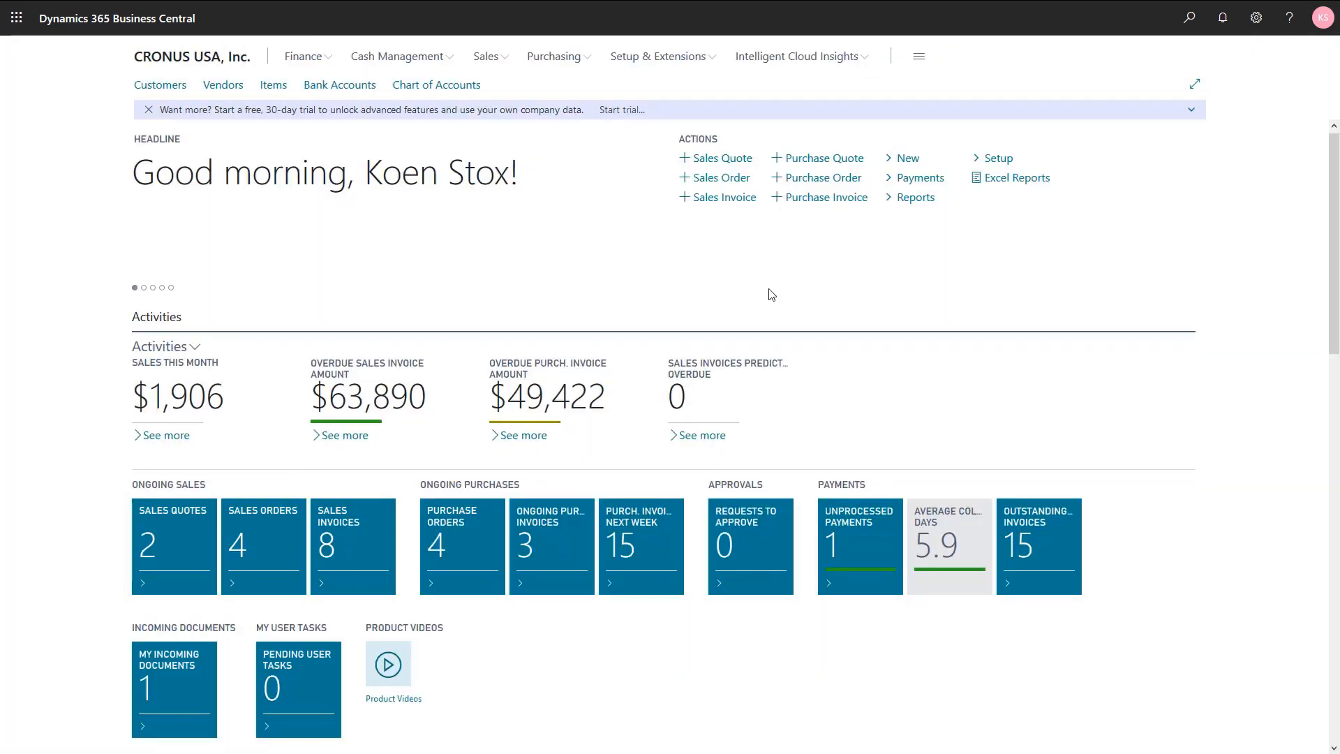
# Search for "fix jou" and open the Fixed Asset Journals page.
pyautogui.click(1189, 19)
pyautogui.write('fix jou')
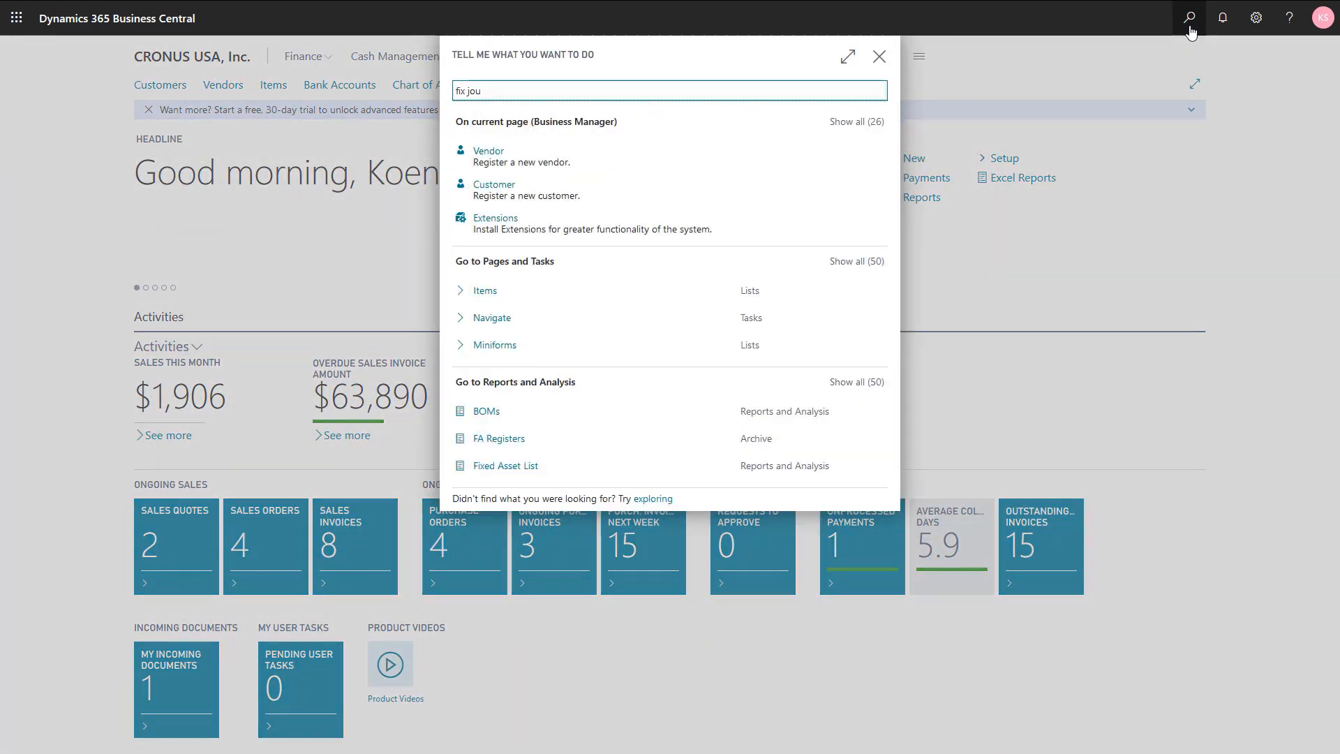
pyautogui.click(545, 150)
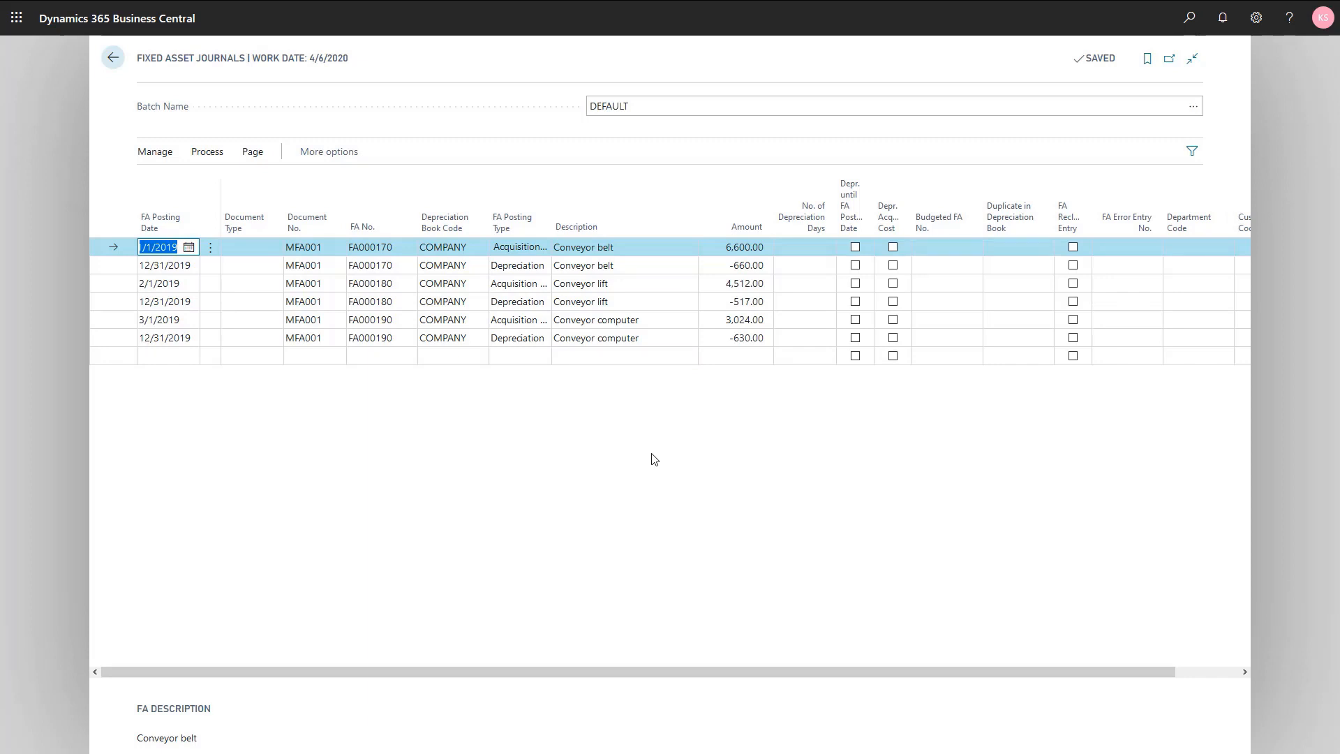
# Try to post the fixed asset journal lines in the DEFAULT batch.
pyautogui.click(207, 161)
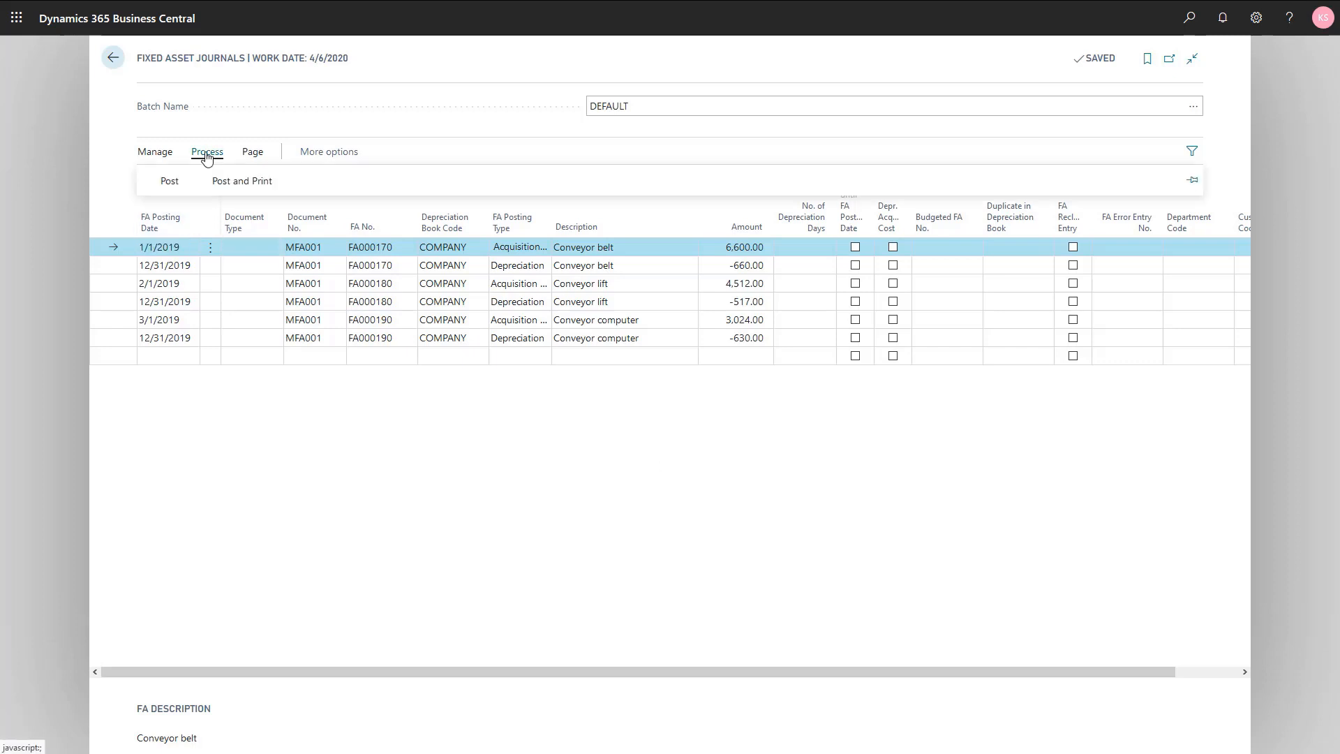
pyautogui.click(162, 179)
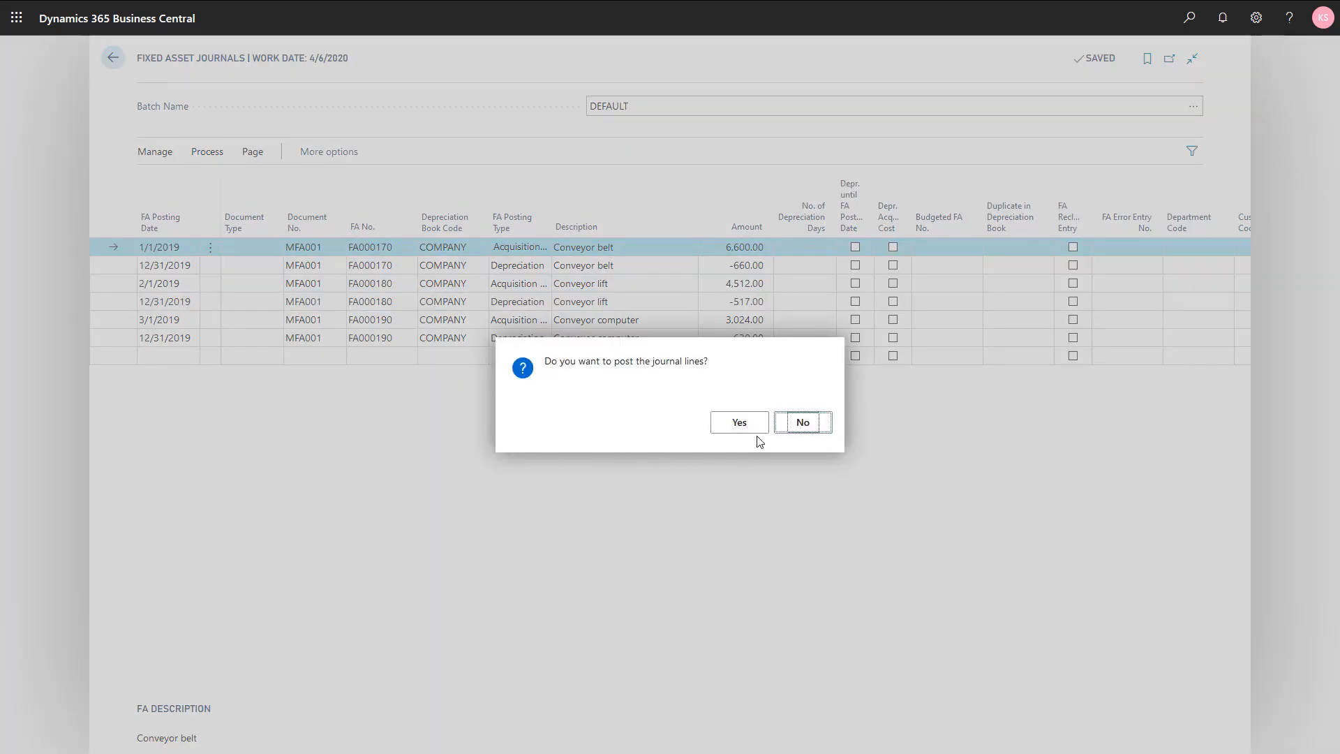
pyautogui.click(739, 423)
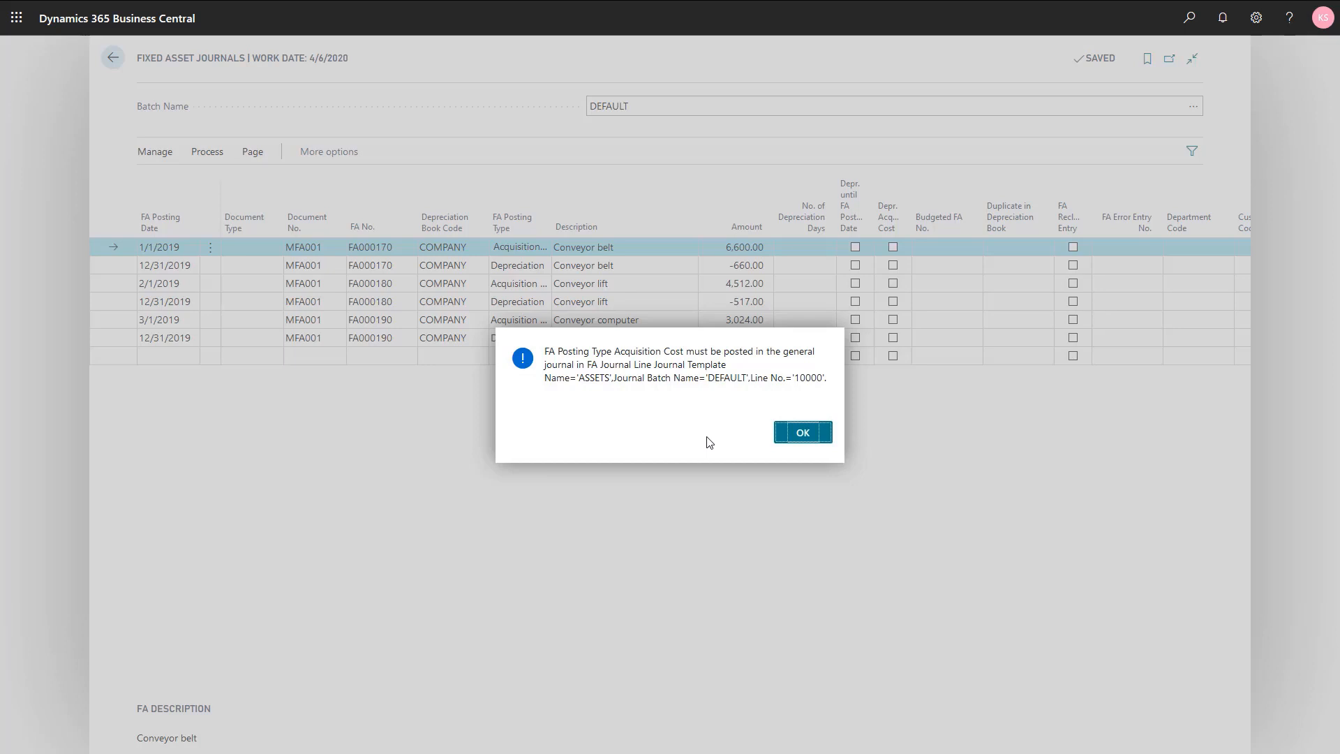
pyautogui.click(801, 432)
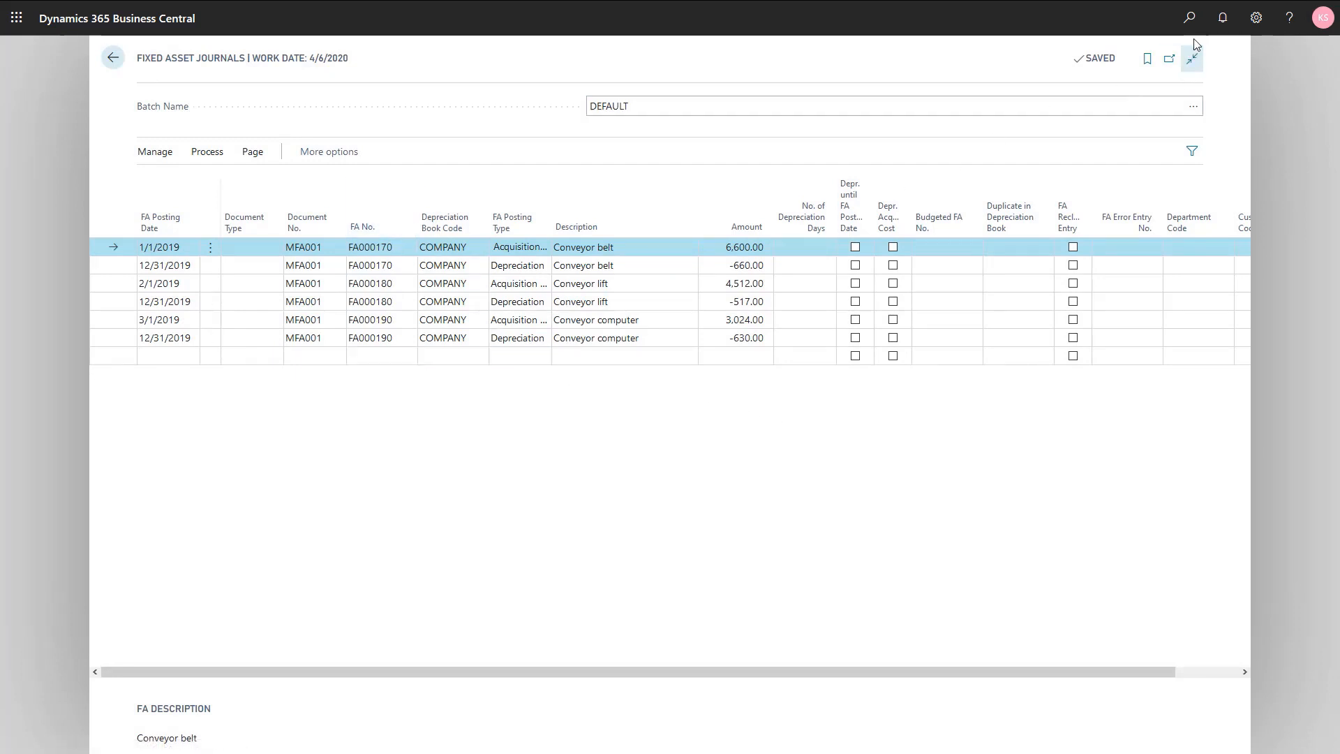
# Turn off G/L Integration for Acq. Cost and Depreciation in the COMPANY depreciation book, and return to the fixed asset journal.
pyautogui.click(1189, 18)
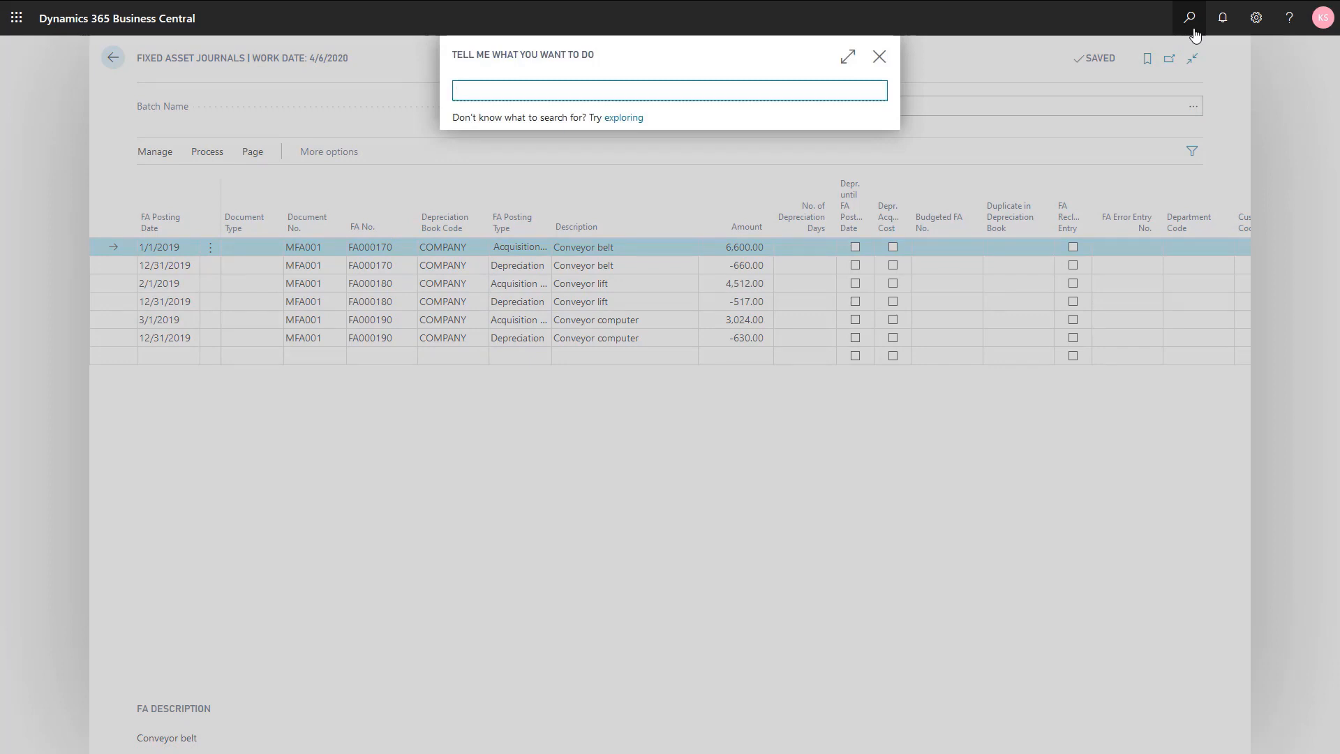
pyautogui.write('dep boo')
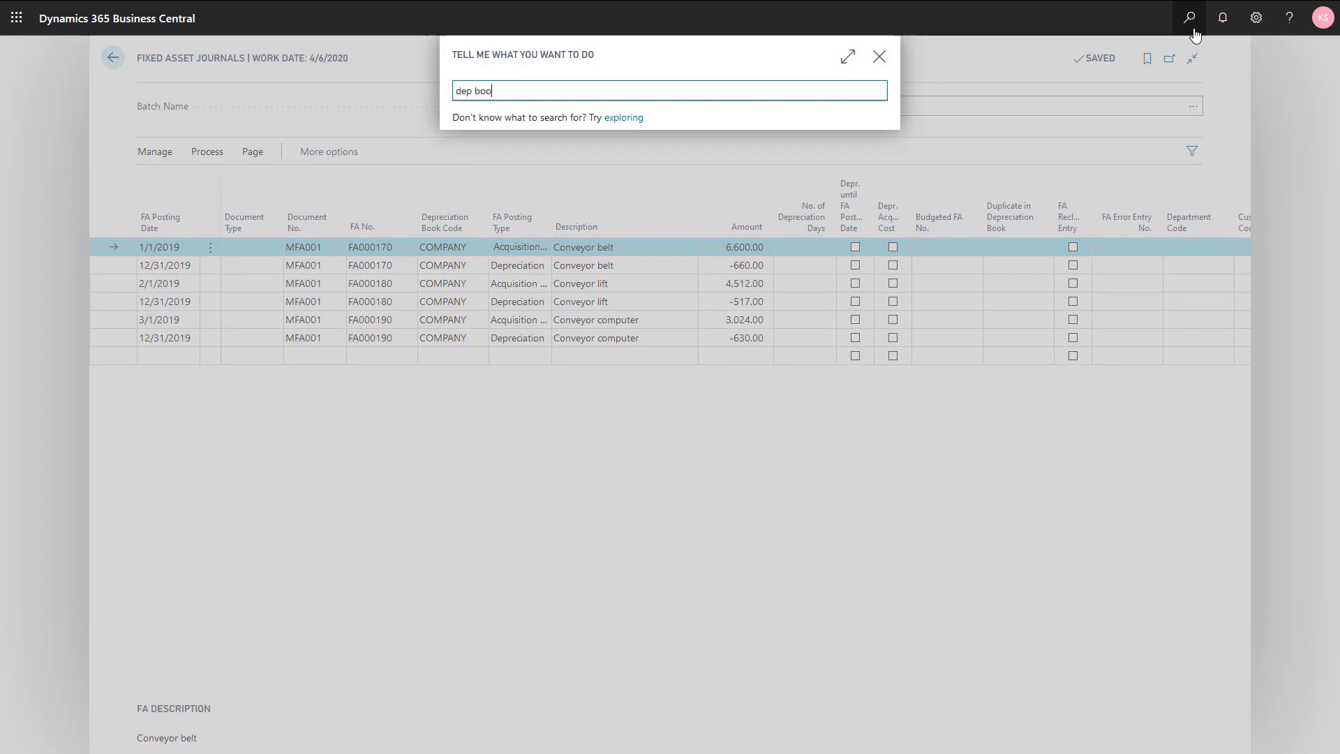
pyautogui.click(477, 147)
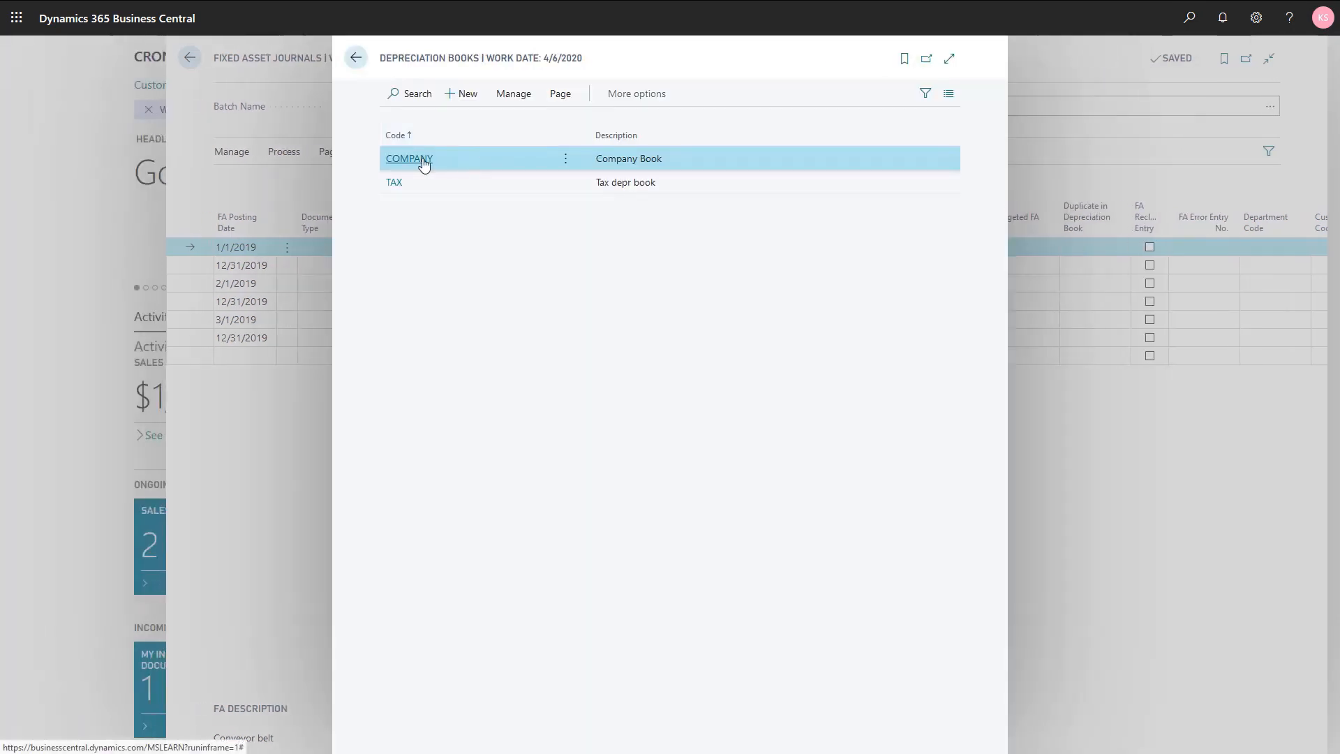
pyautogui.click(422, 162)
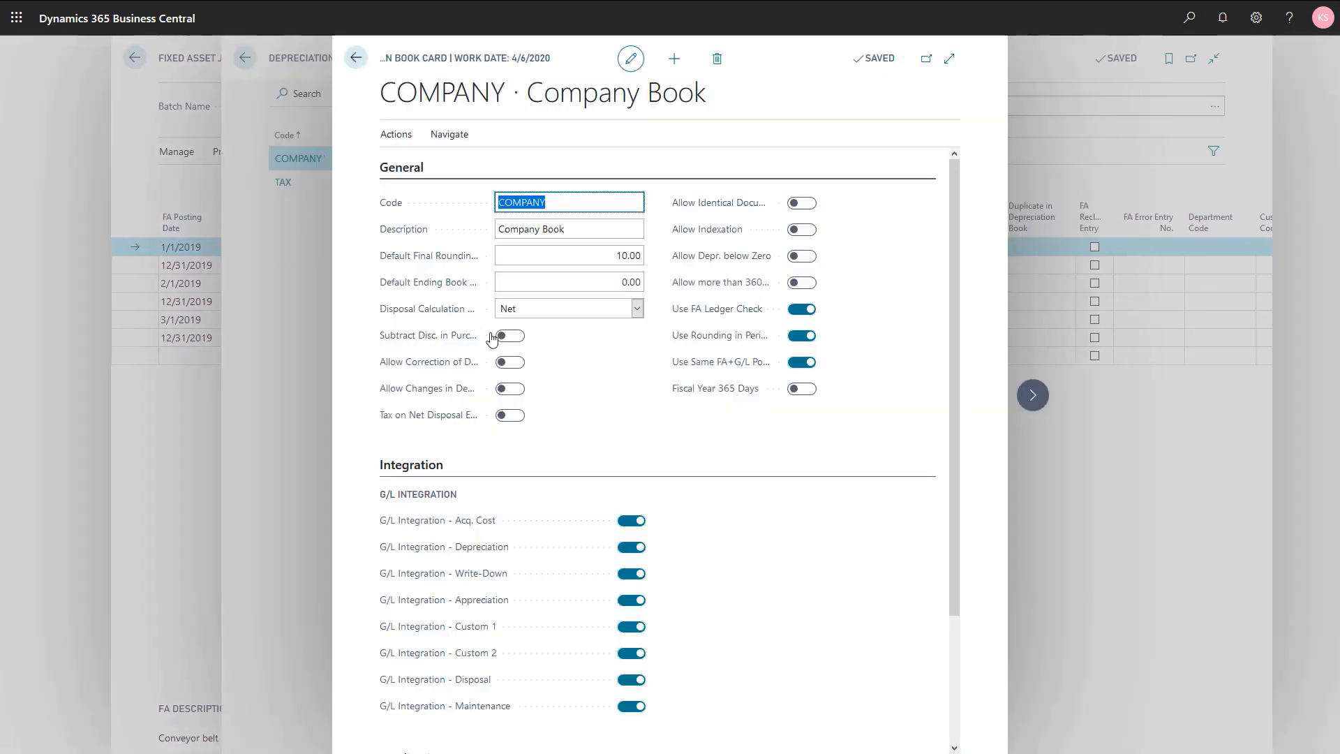
pyautogui.click(636, 522)
pyautogui.click(632, 547)
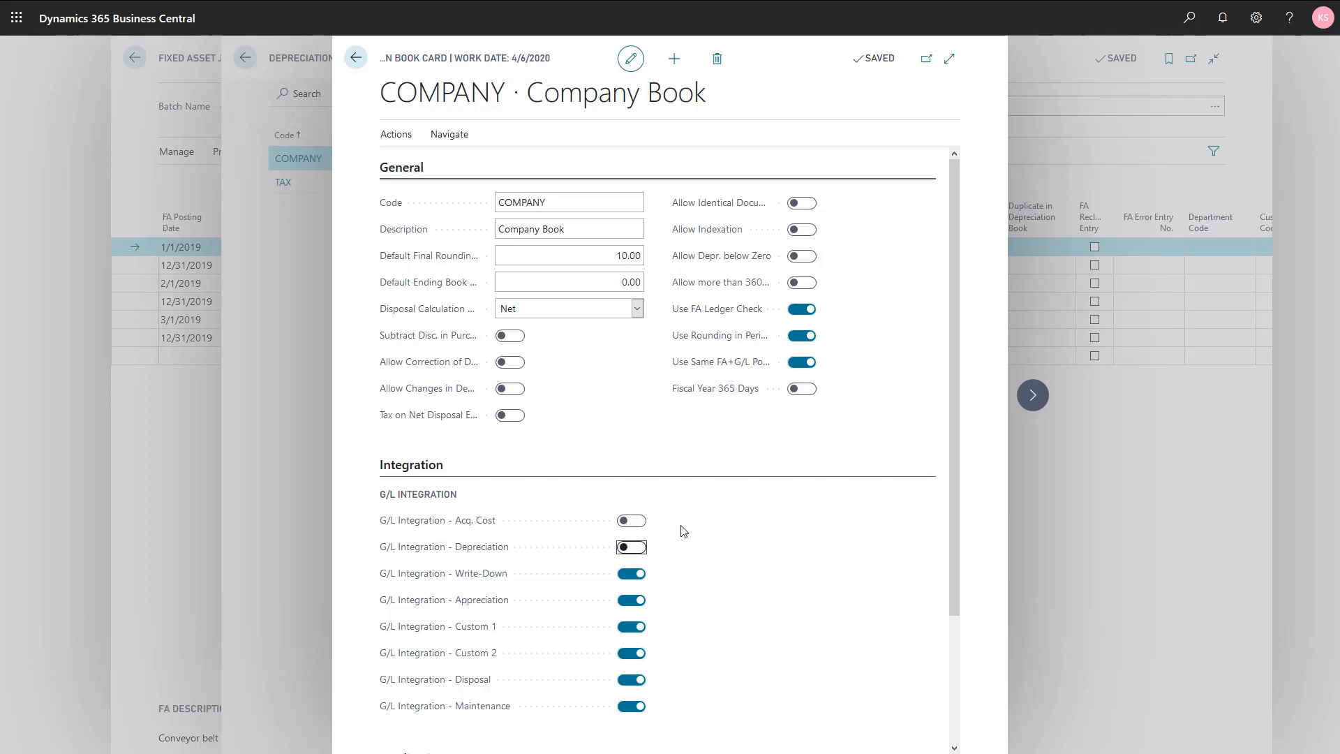
pyautogui.press('Escape')
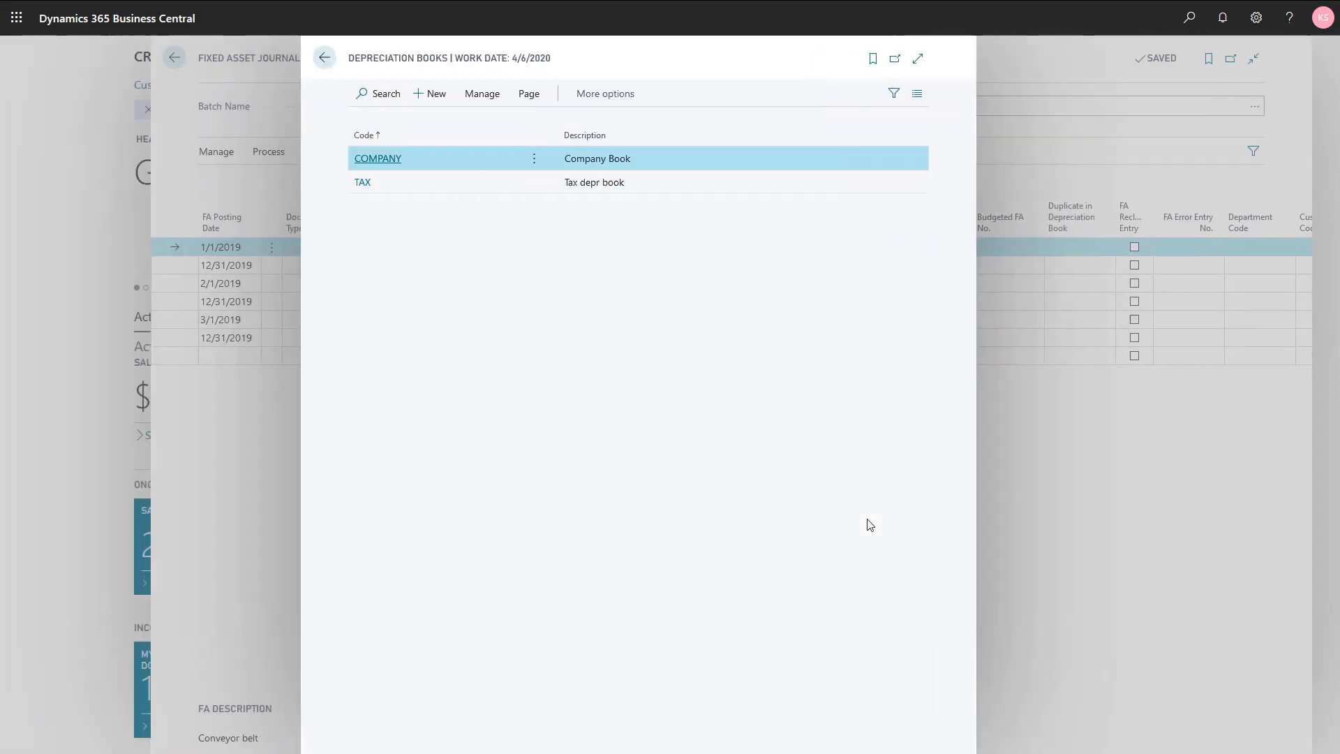
pyautogui.press('Escape')
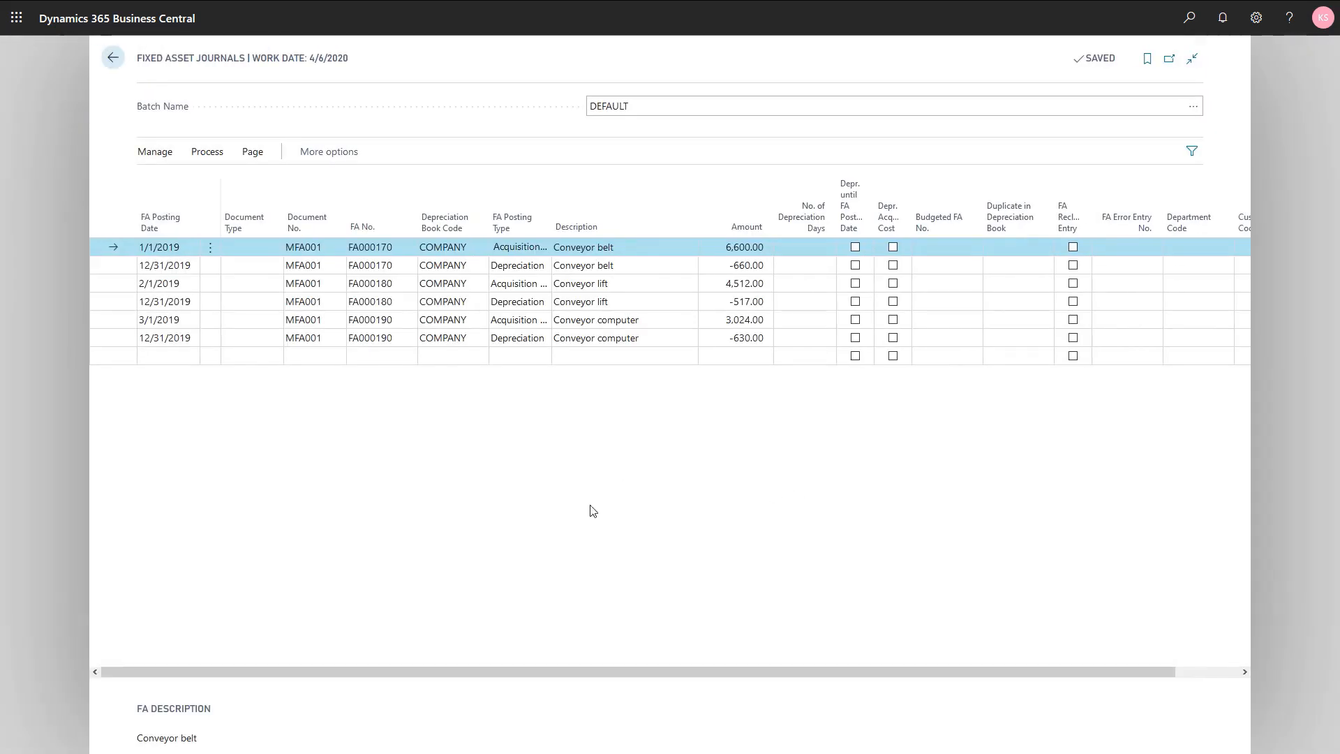
# Post the lines of the DEFAULT fixed asset journal batch and leave the journal.
pyautogui.click(196, 157)
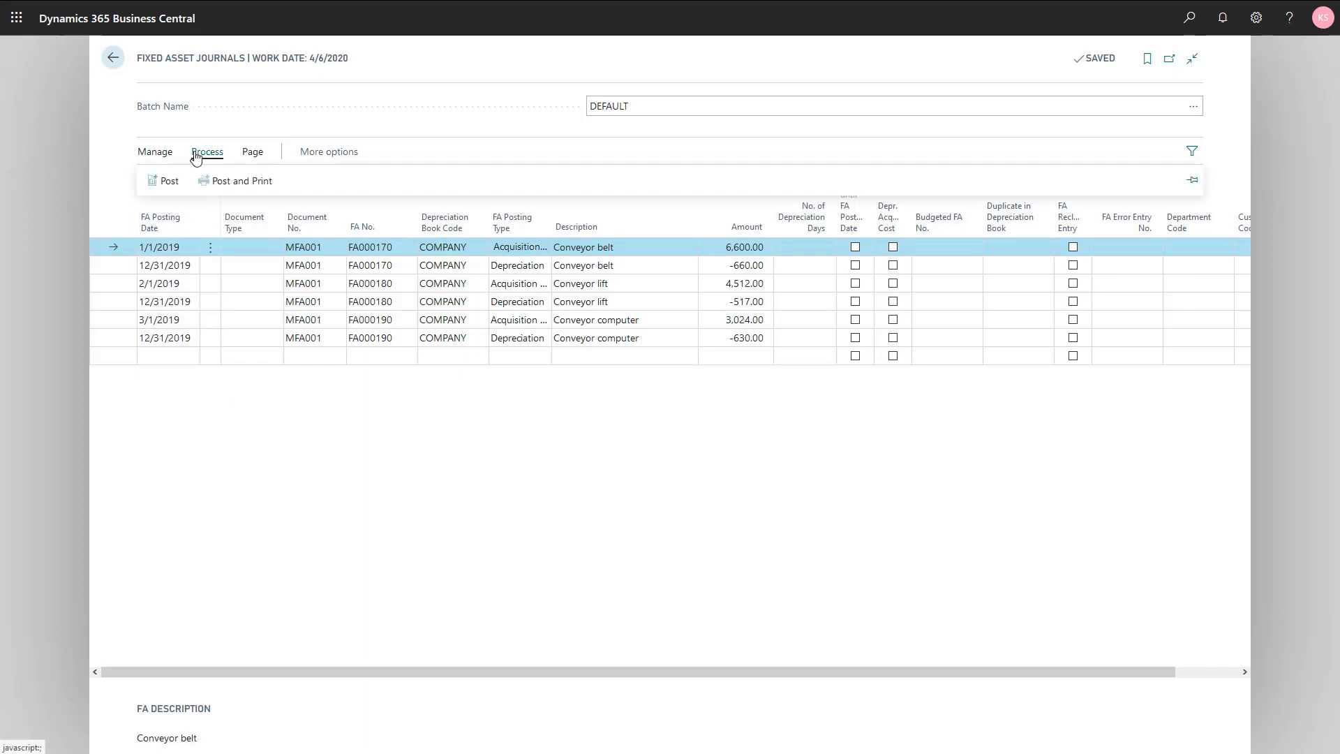
pyautogui.click(165, 180)
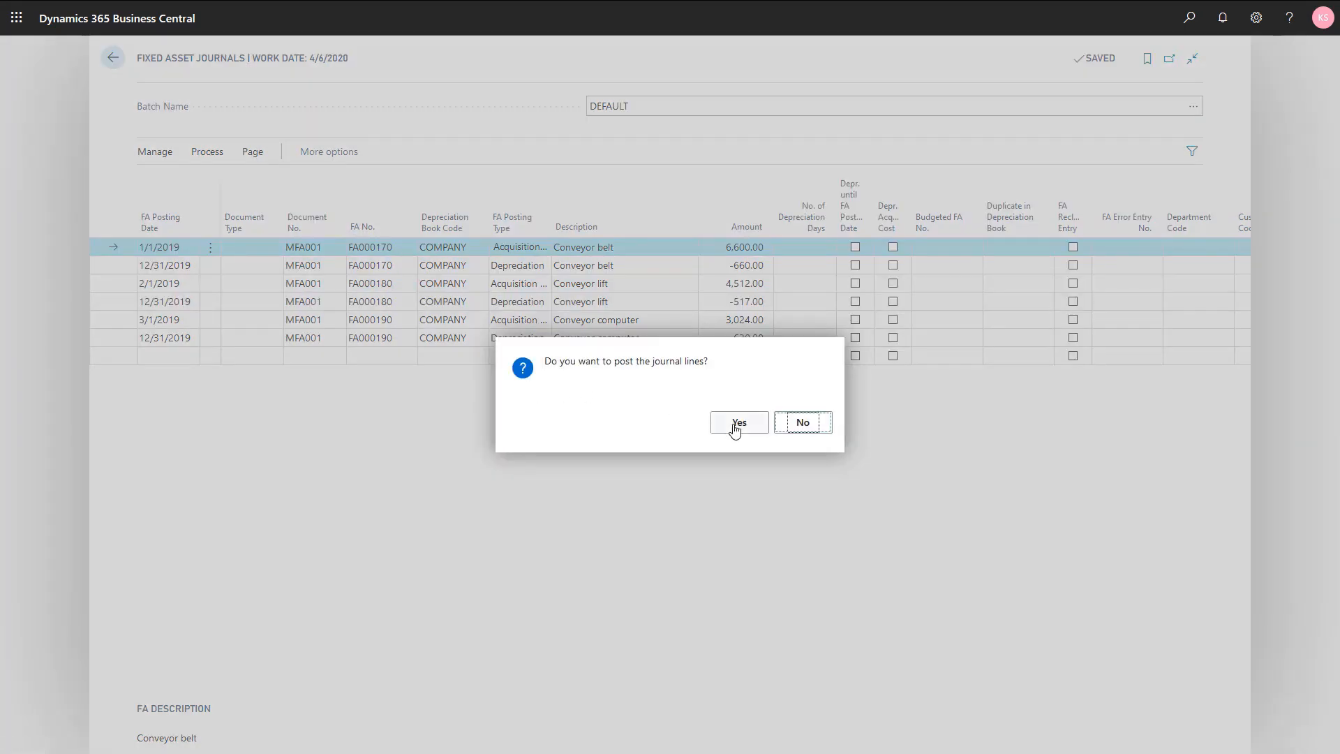
pyautogui.click(732, 427)
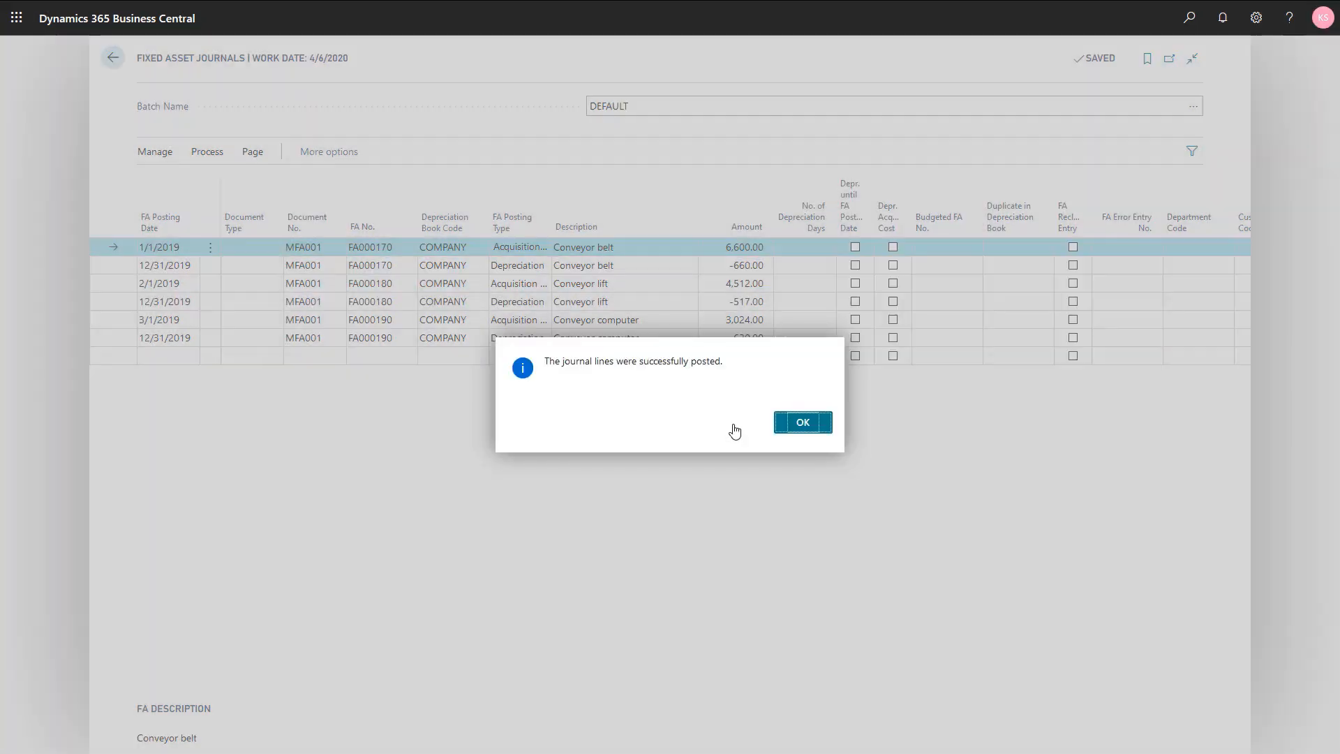
pyautogui.click(797, 433)
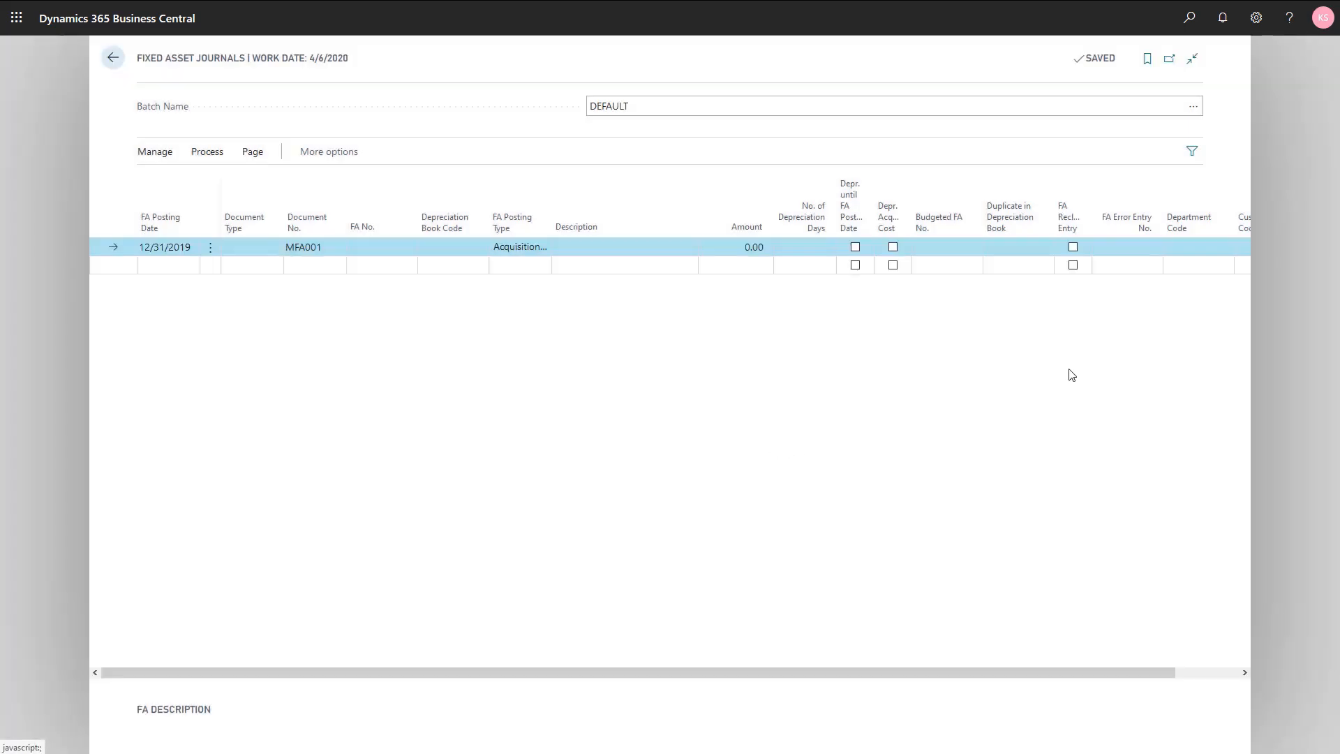
pyautogui.press('Escape')
# Turn G/L Integration for Acq. Cost and Depreciation back on in the COMPANY depreciation book, and return to the home page.
pyautogui.click(1188, 20)
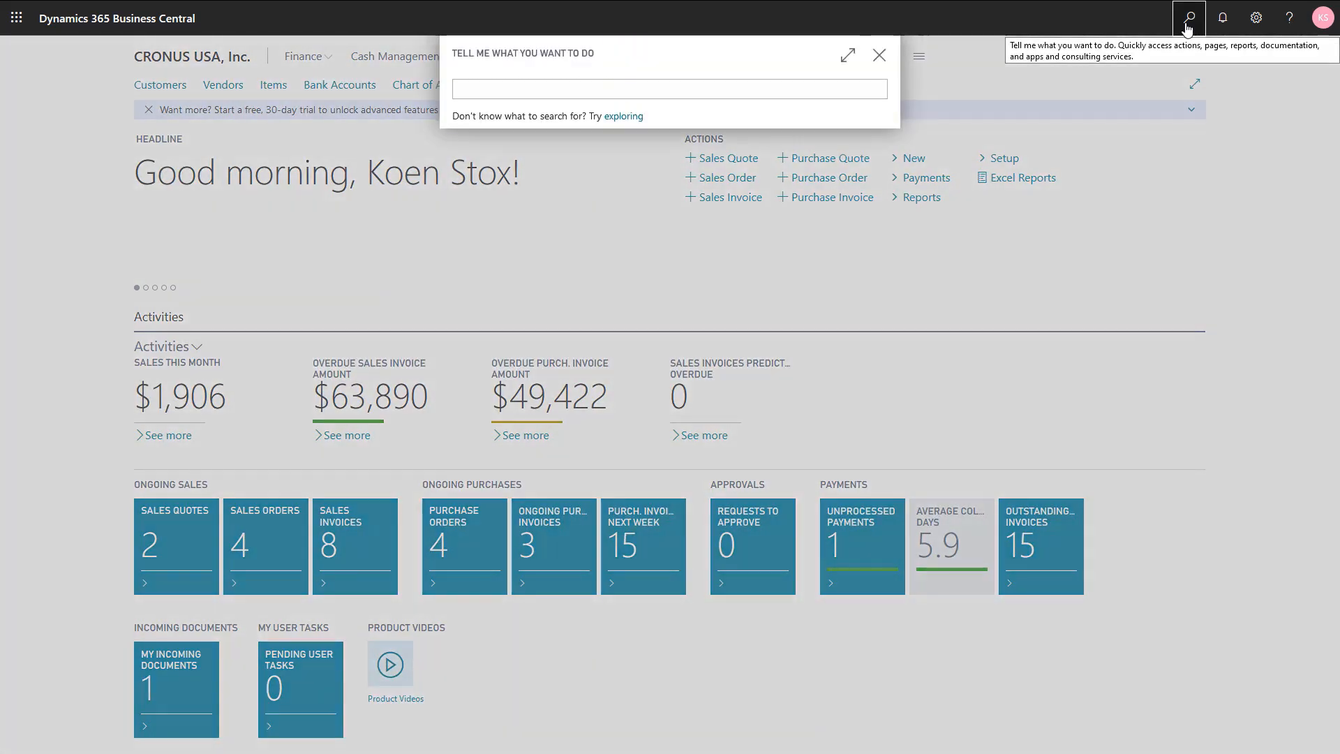
pyautogui.write('dep boo')
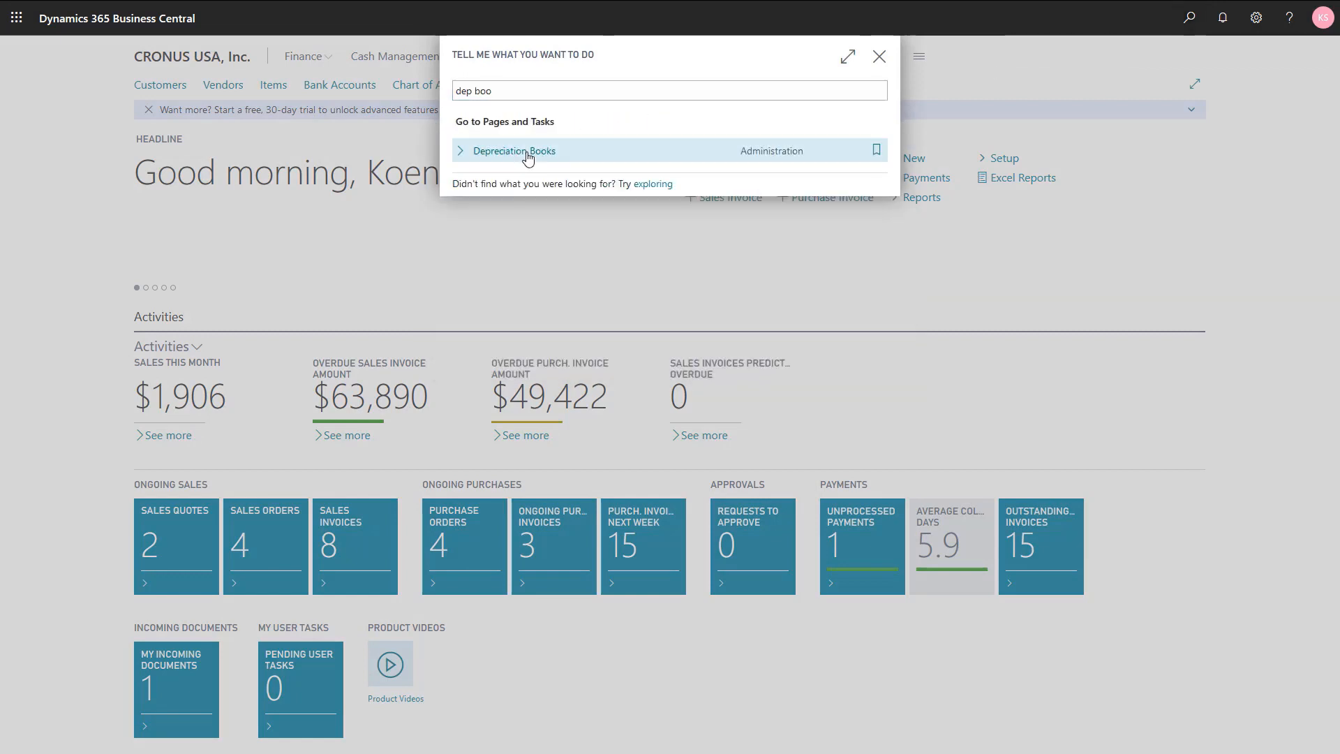
pyautogui.click(527, 150)
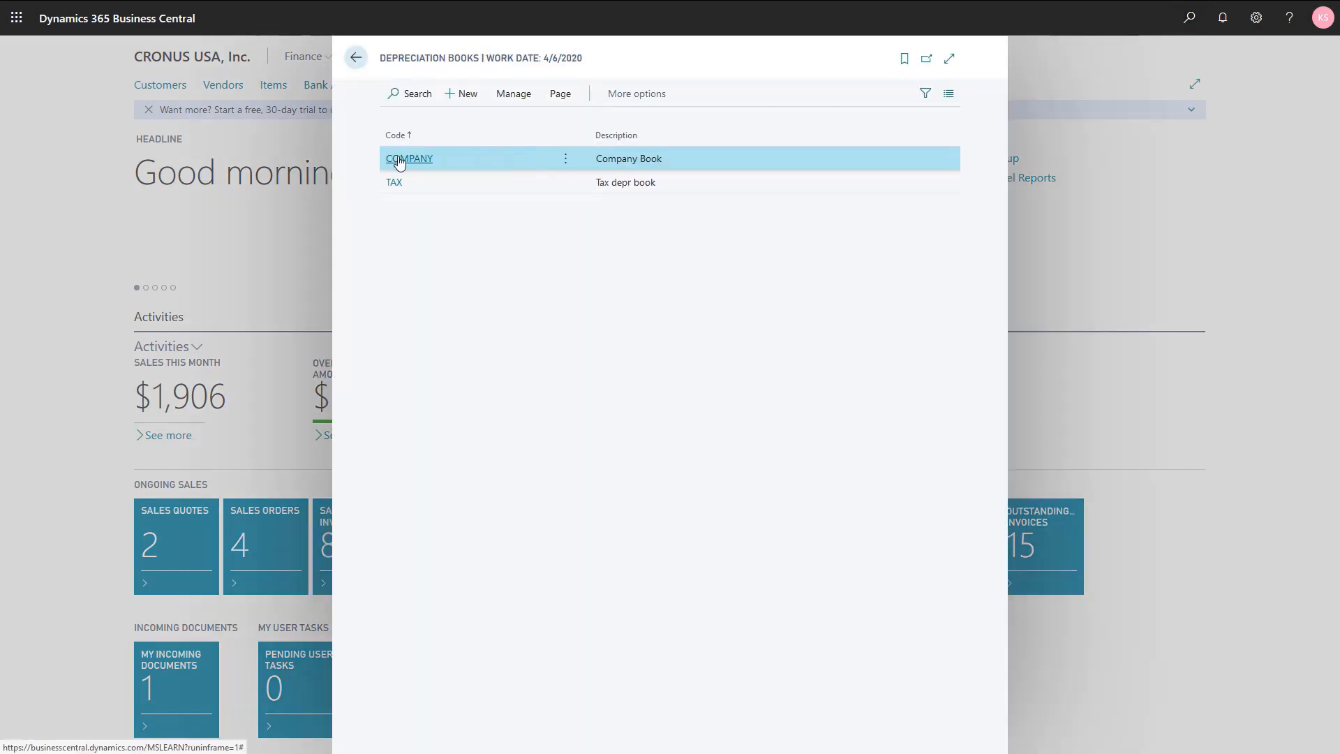
pyautogui.click(399, 160)
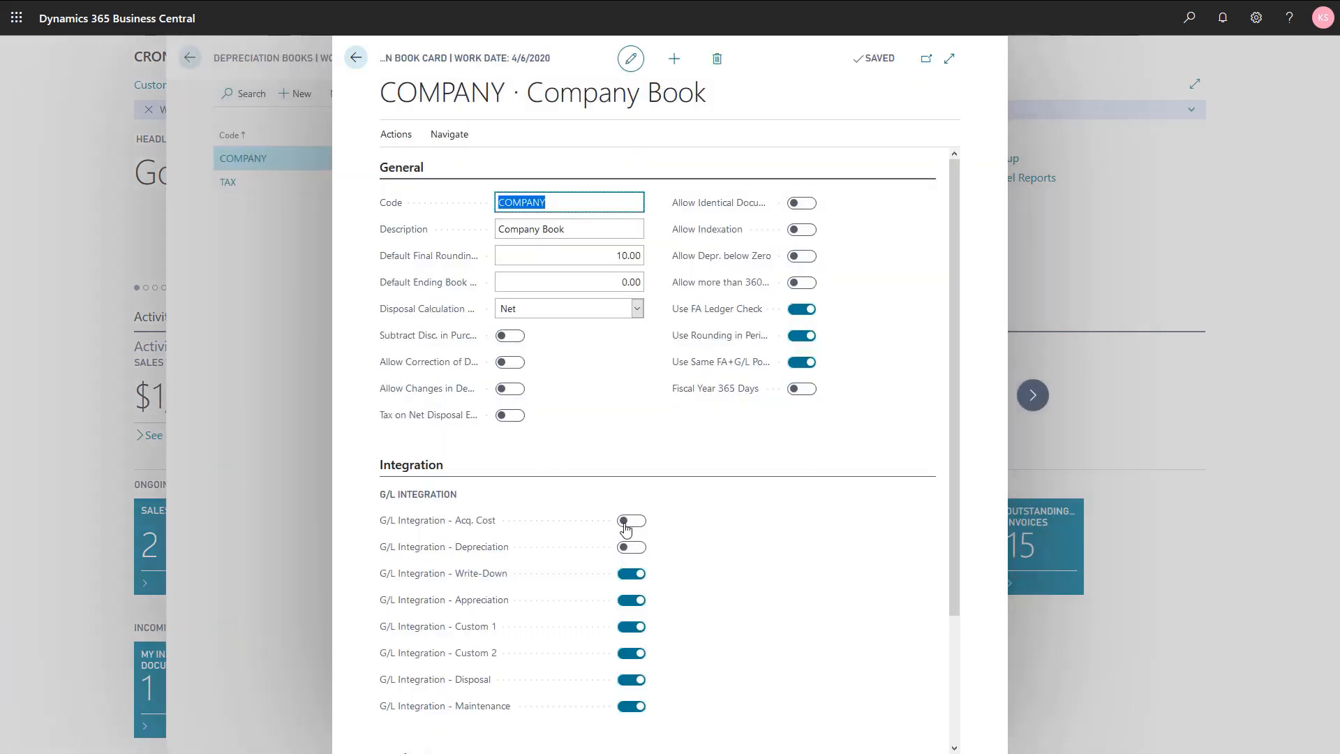
pyautogui.click(625, 526)
pyautogui.click(632, 548)
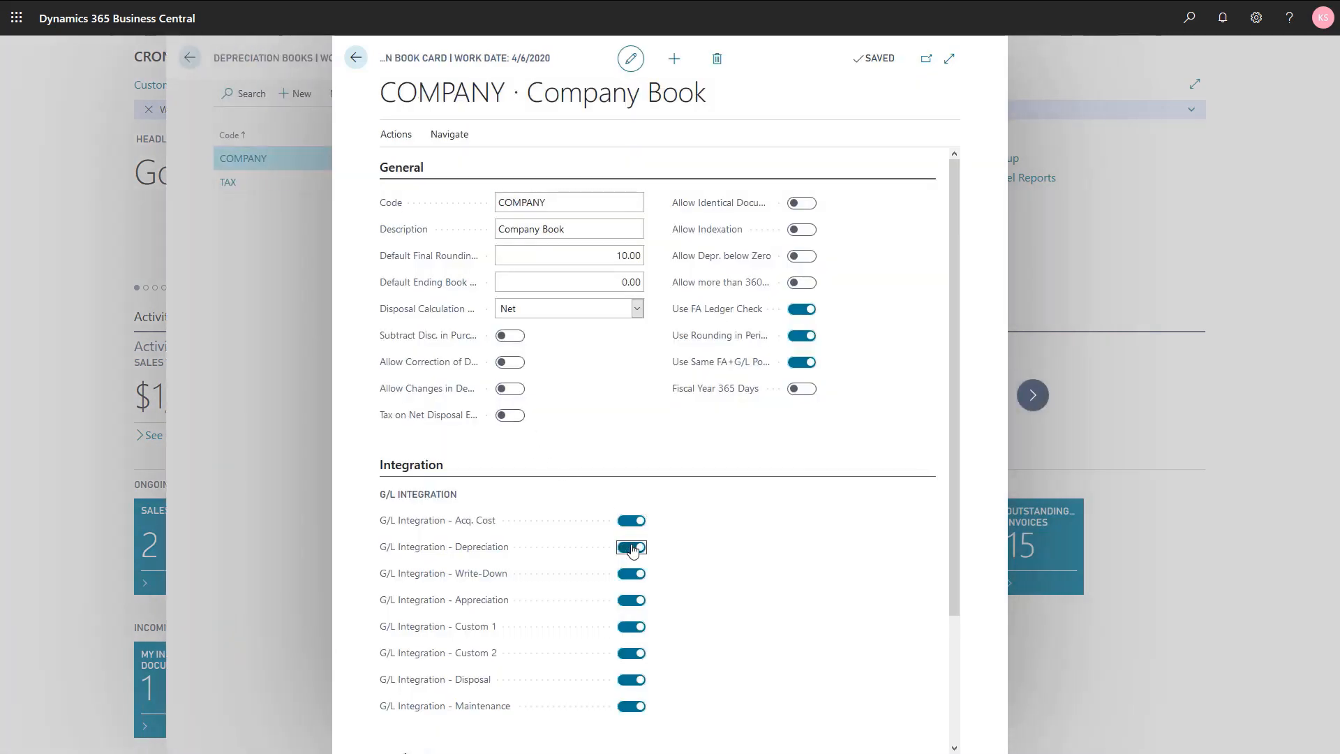
pyautogui.press('Escape')
pyautogui.press('Escape')
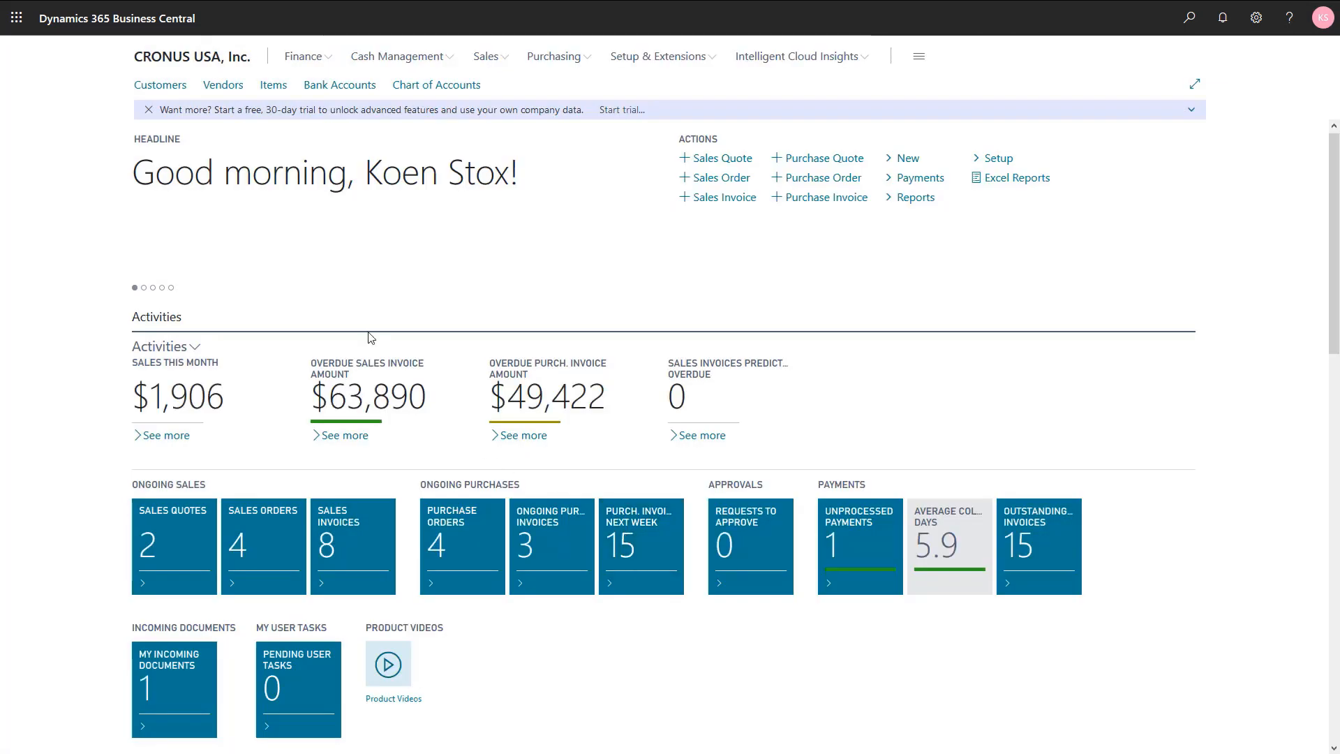
# Open the Fixed Assets list and check the book values on the cards from FA000170 Conveyor belt onward.
pyautogui.click(303, 60)
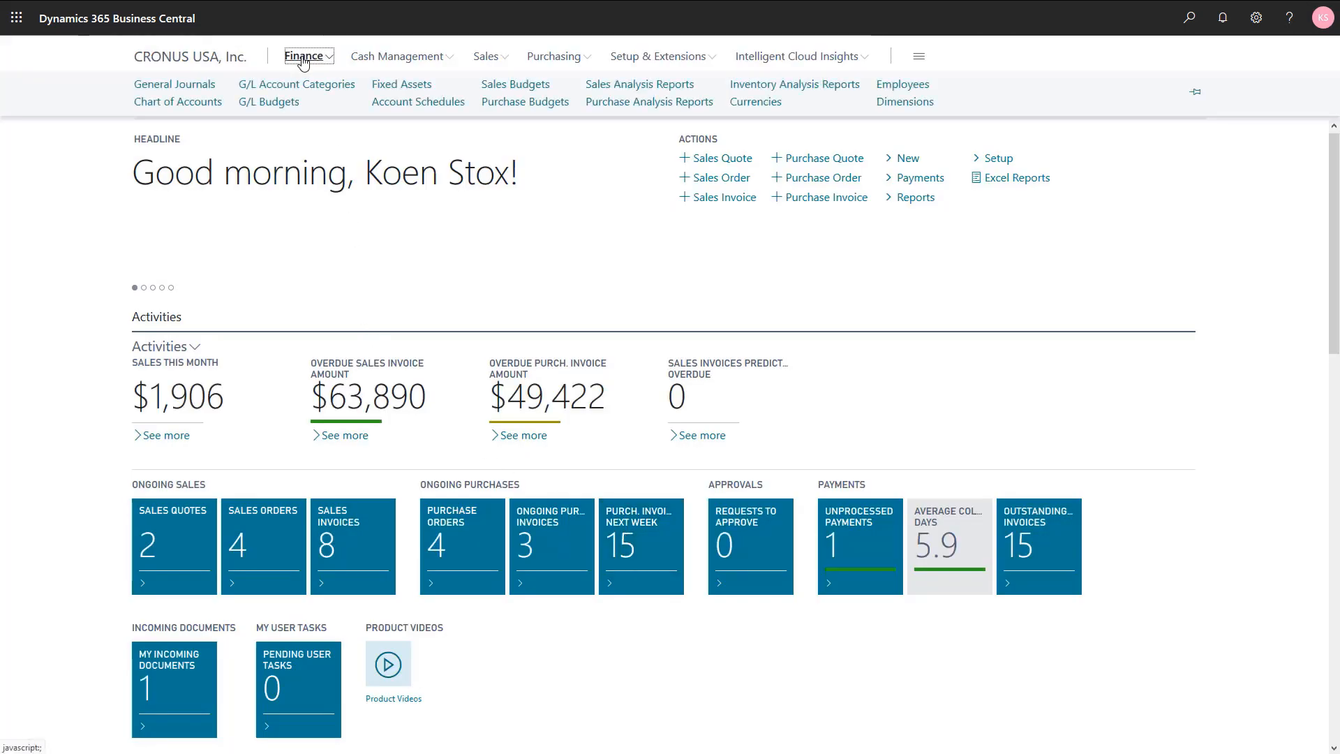
pyautogui.click(393, 88)
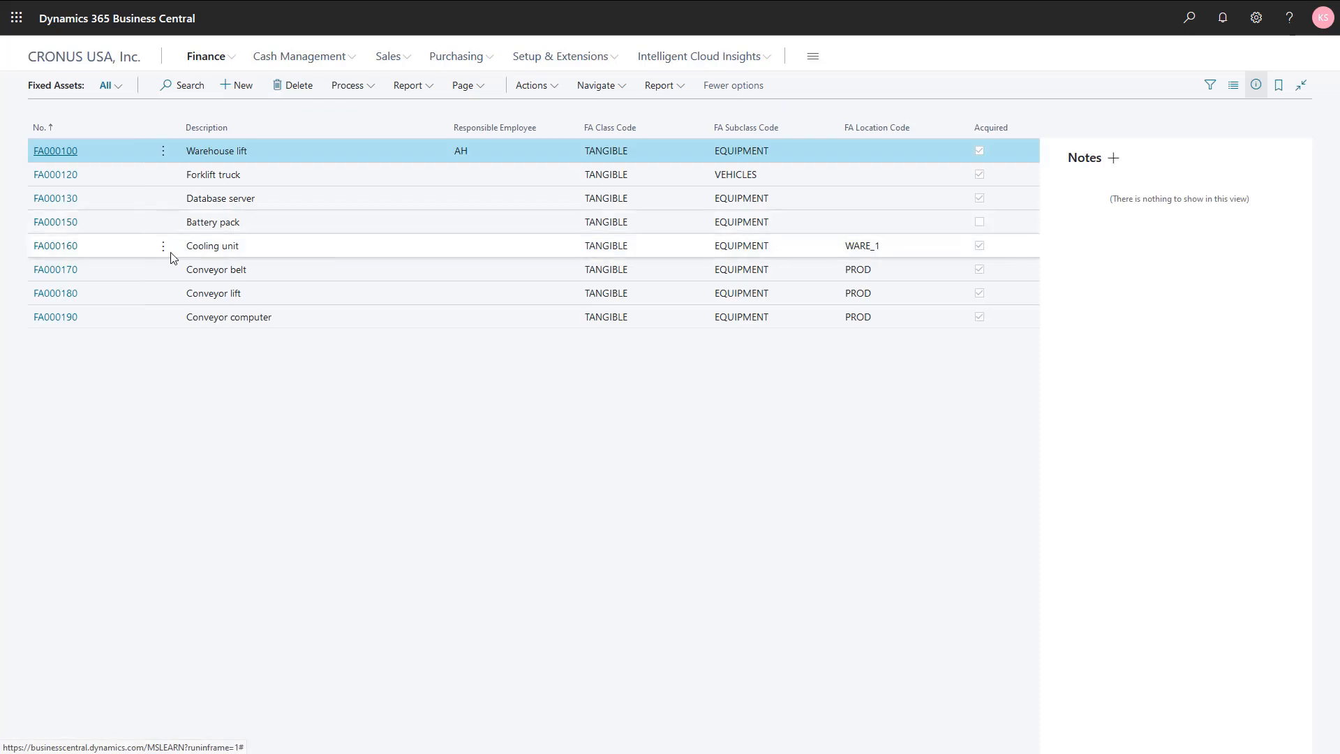
pyautogui.click(62, 277)
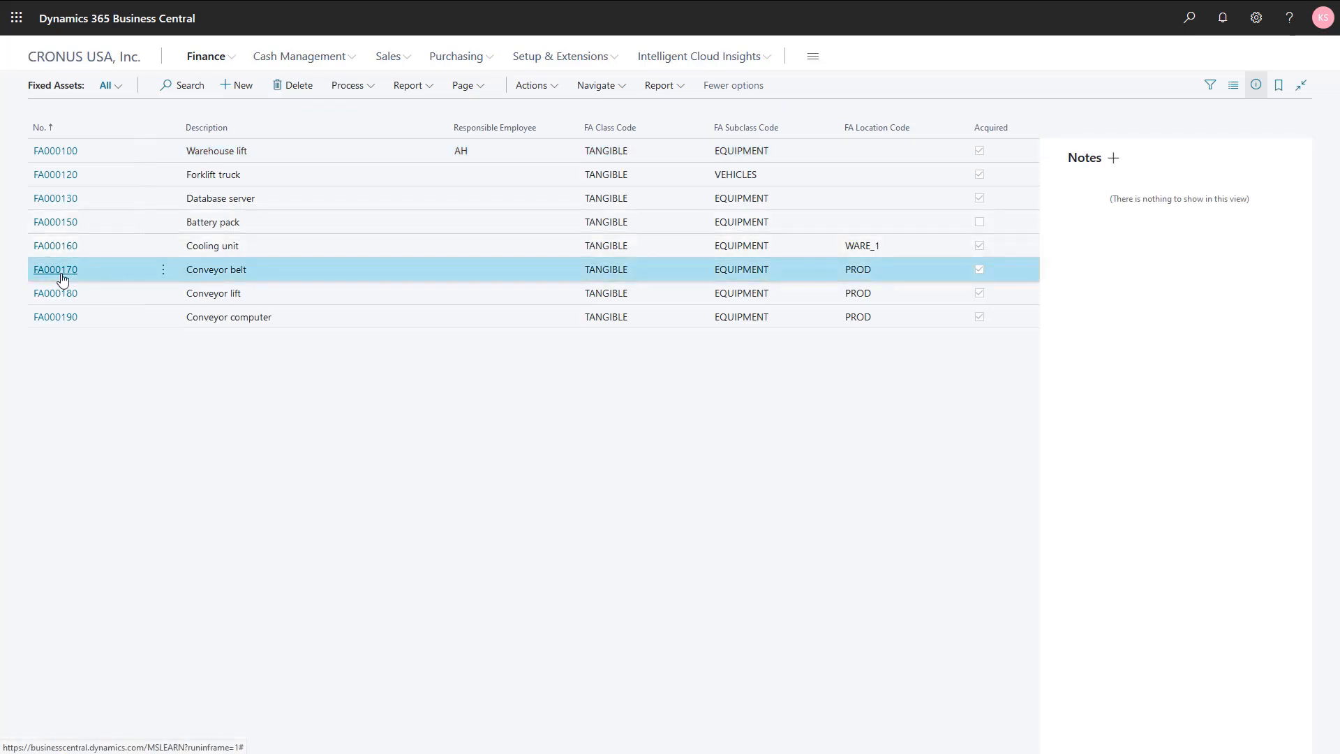
pyautogui.click(62, 277)
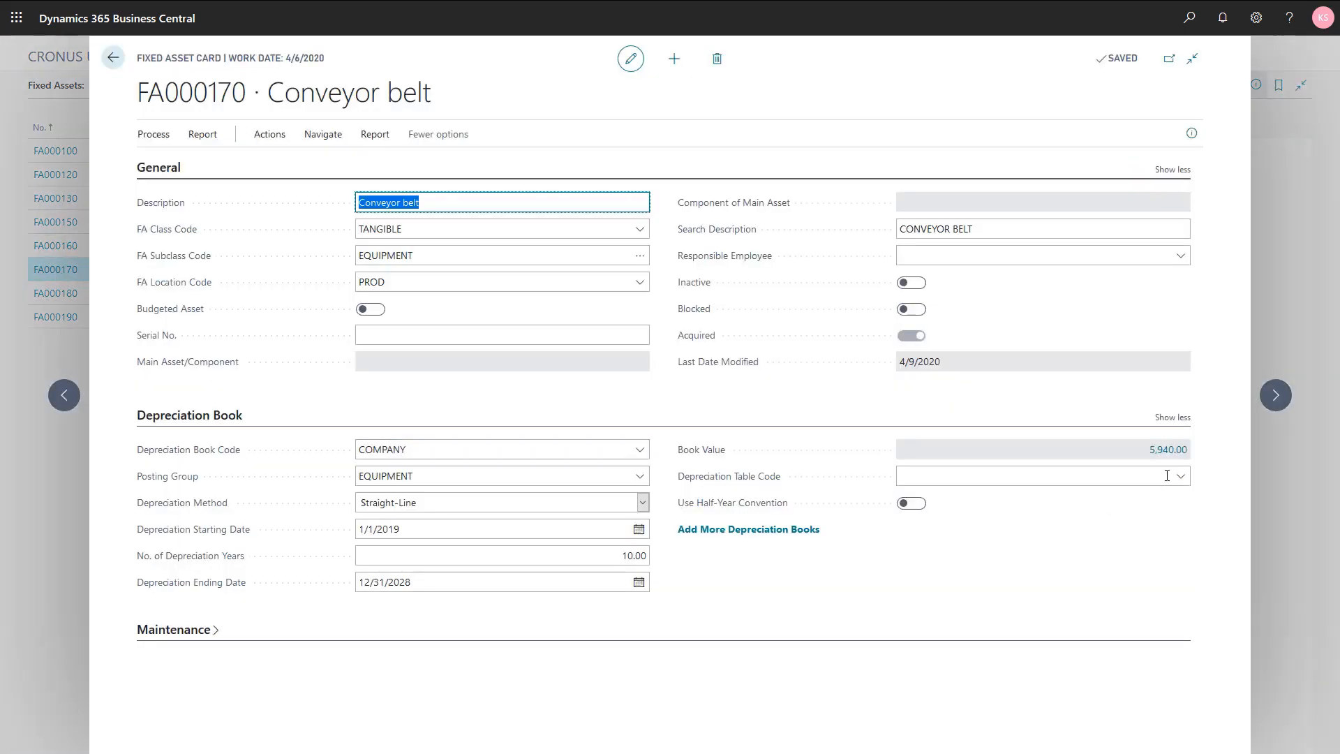
pyautogui.click(1275, 398)
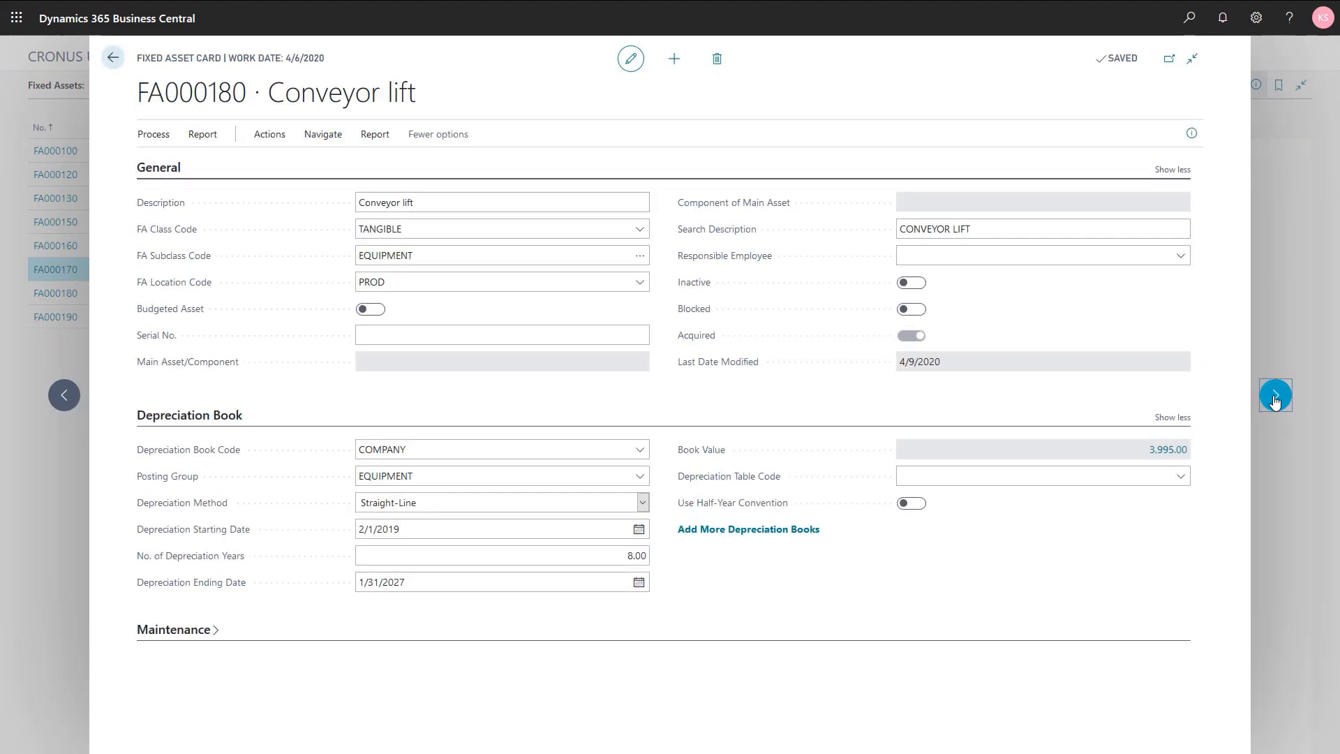
pyautogui.click(1275, 398)
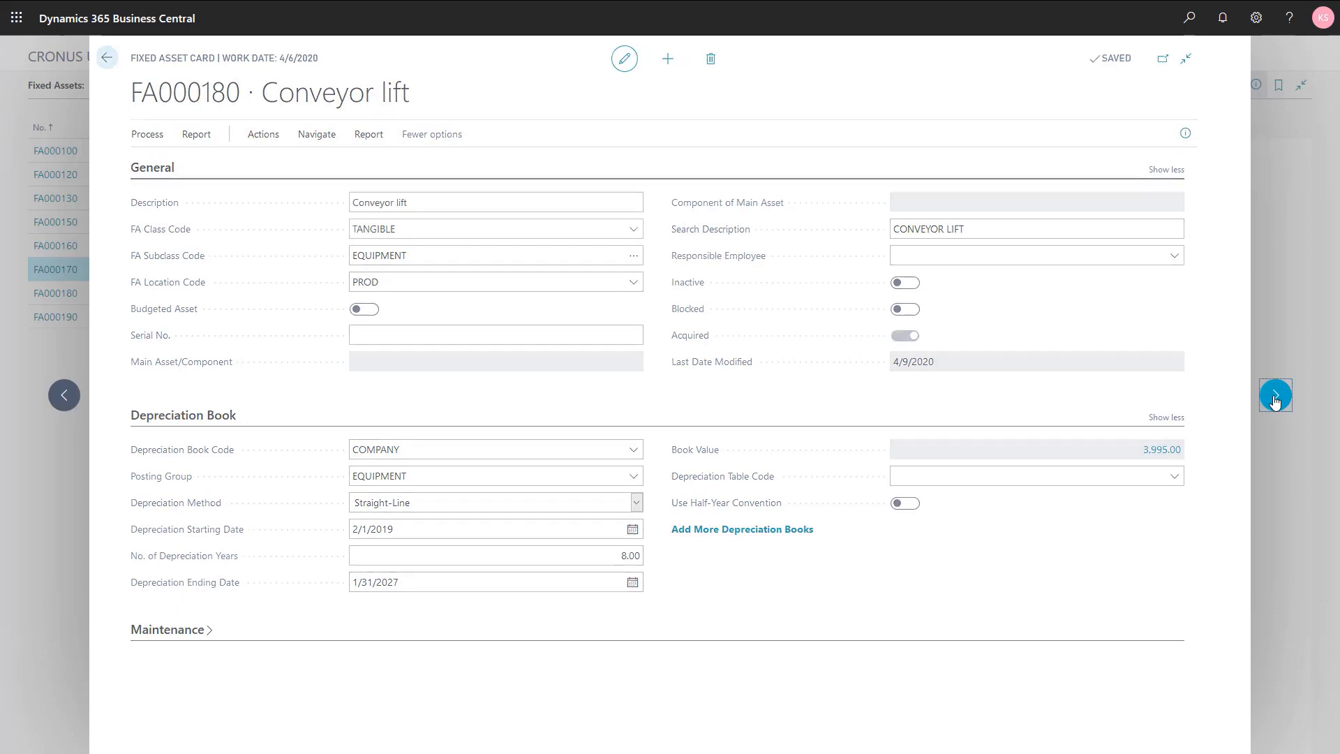